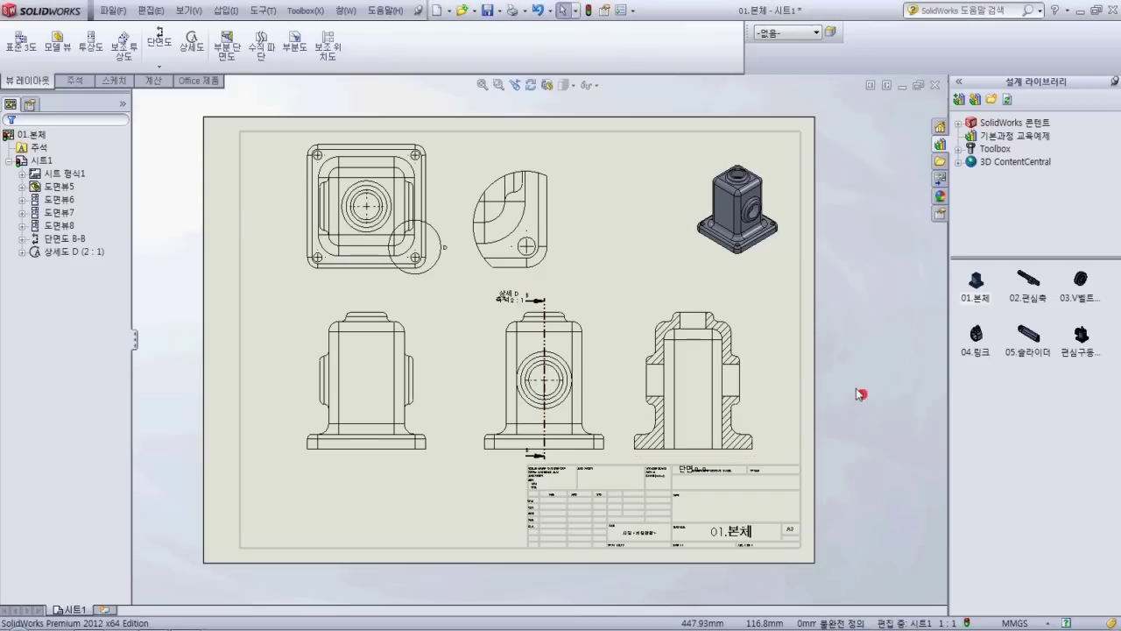
{"action": "scroll", "coordinate": [859, 395], "scroll_direction": "down", "scroll_amount": 3}
{"action": "scroll", "coordinate": [538, 425], "scroll_direction": "down", "scroll_amount": 1}
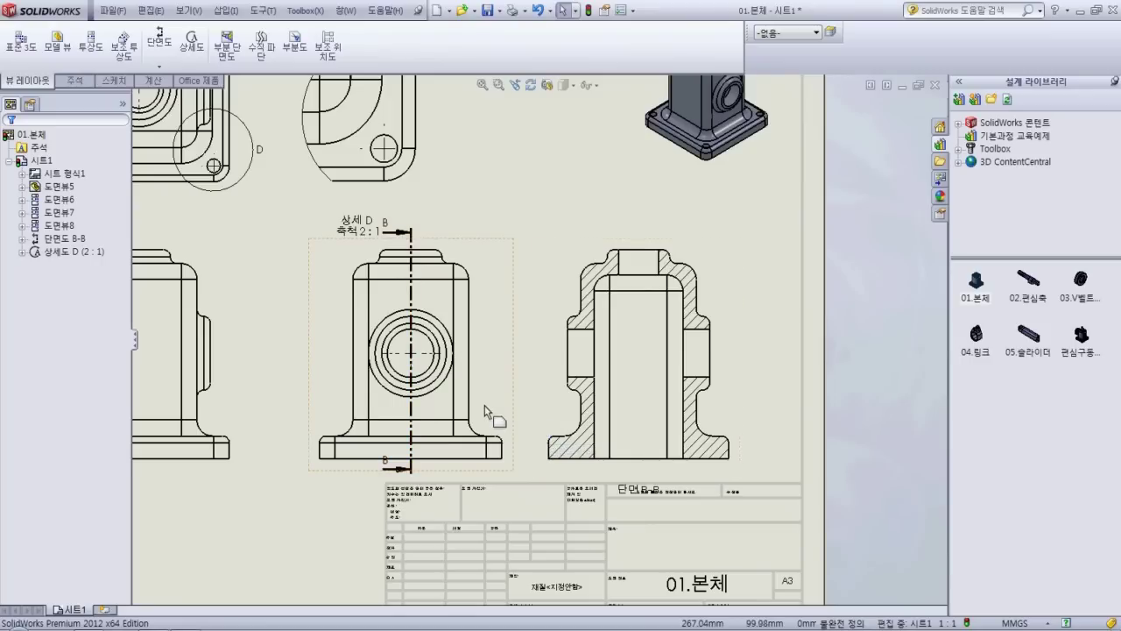
{"action": "scroll", "coordinate": [521, 419], "scroll_direction": "down", "scroll_amount": 1}
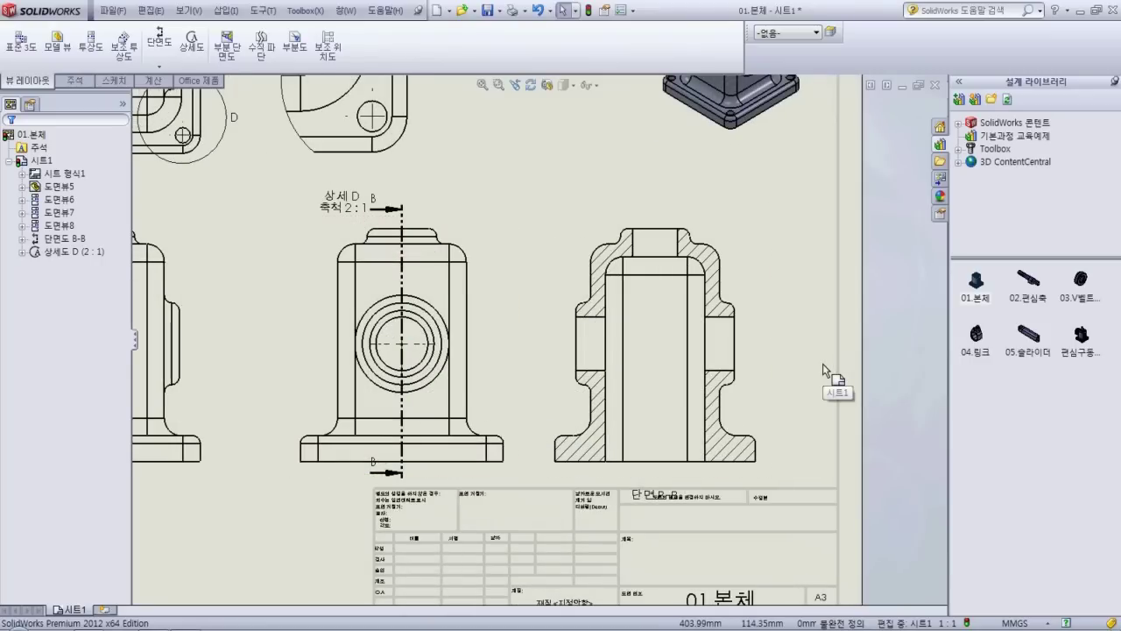
{"action": "scroll", "coordinate": [823, 364], "scroll_direction": "up", "scroll_amount": 2}
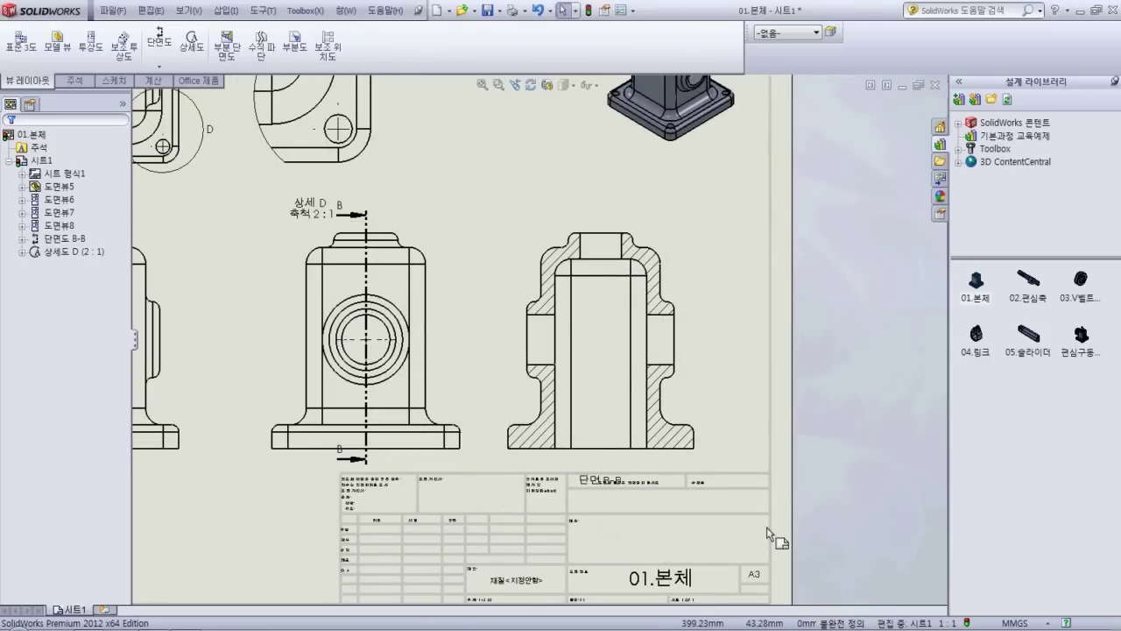
{"action": "scroll", "coordinate": [386, 342], "scroll_direction": "down", "scroll_amount": 1}
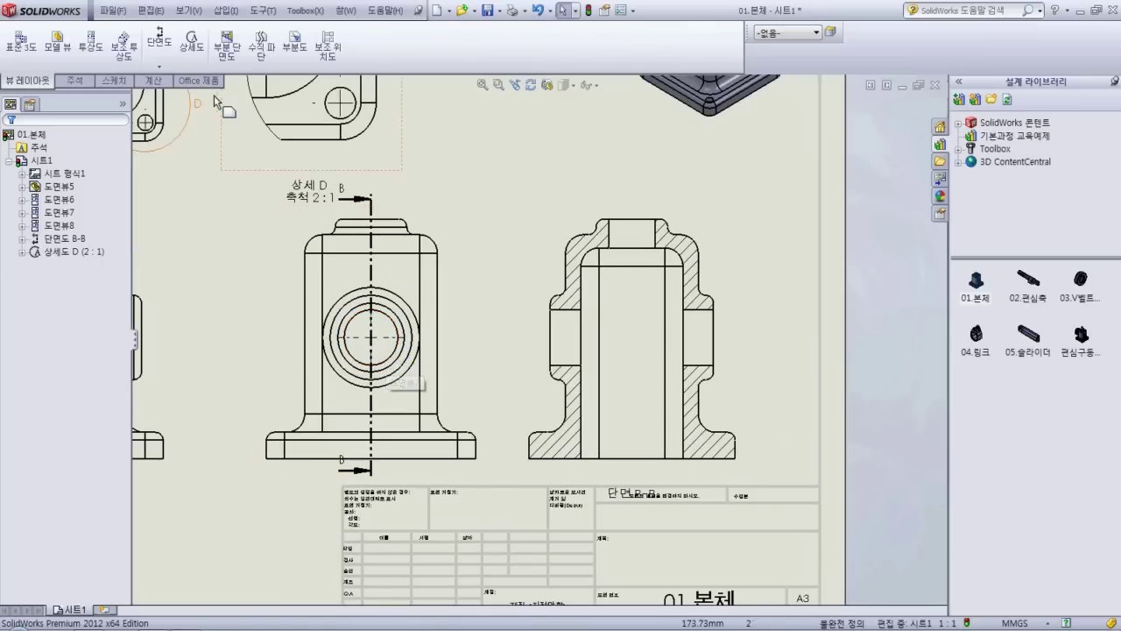
{"action": "left_click", "coordinate": [160, 43]}
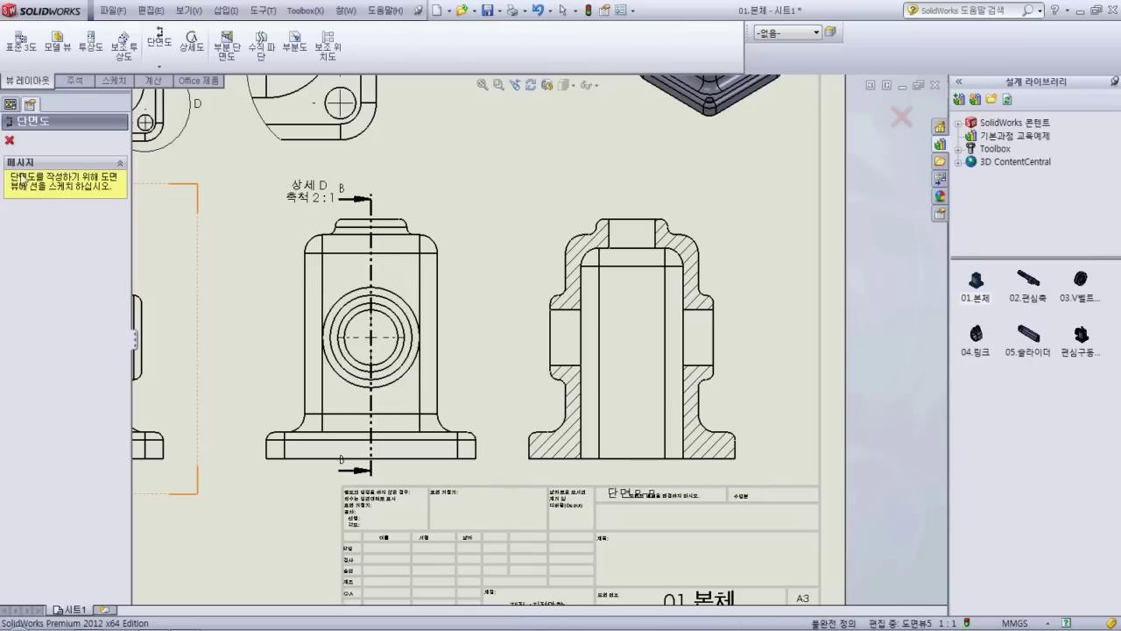
{"action": "left_click", "coordinate": [10, 141]}
{"action": "left_click", "coordinate": [219, 227]}
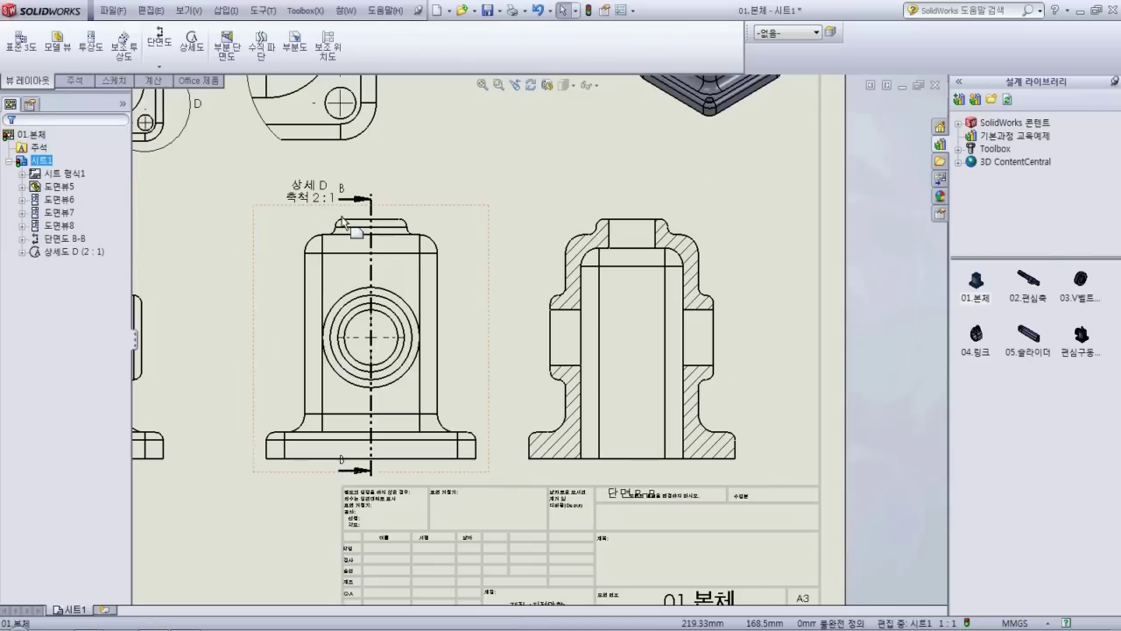
Move the detail D circle slightly toward the lower-right corner hole of the top view
{"action": "key", "text": "f"}
{"action": "scroll", "coordinate": [325, 241], "scroll_direction": "up", "scroll_amount": 5}
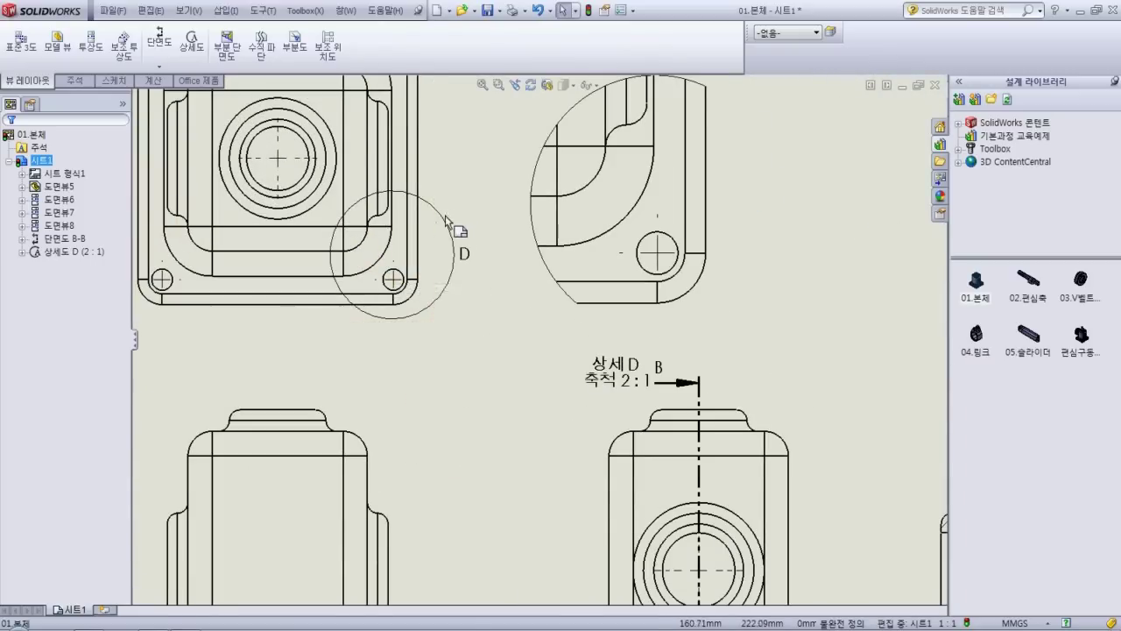
{"action": "mouse_move", "coordinate": [394, 267]}
{"action": "left_mouse_down"}
{"action": "mouse_move", "coordinate": [399, 313]}
{"action": "mouse_move", "coordinate": [396, 261]}
{"action": "left_mouse_up"}
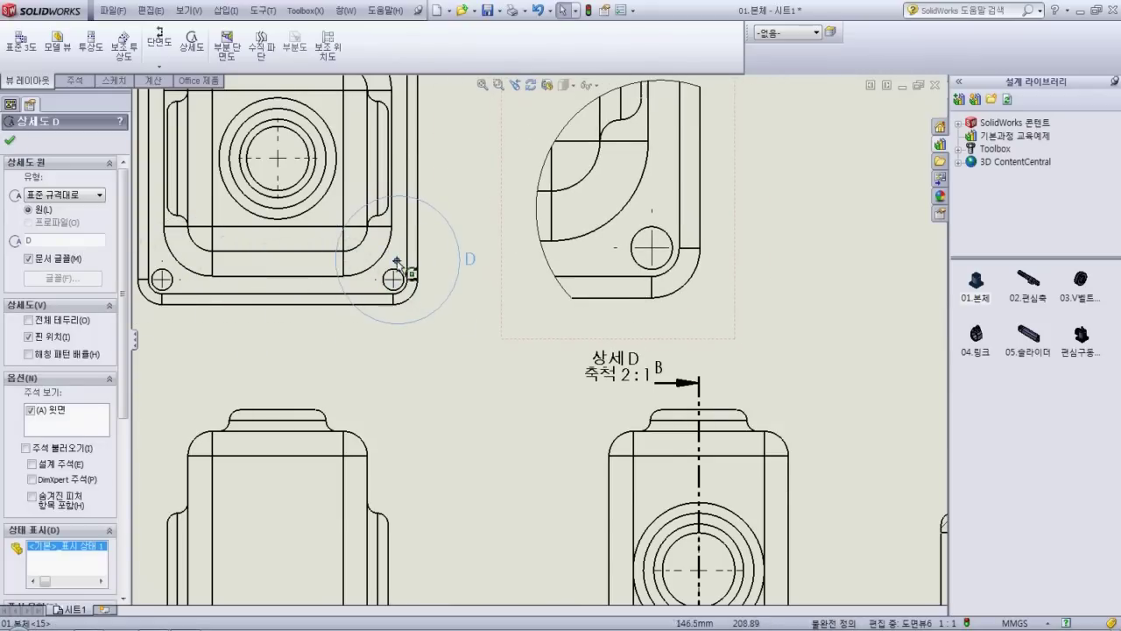
{"action": "scroll", "coordinate": [464, 219], "scroll_direction": "down", "scroll_amount": 4}
{"action": "scroll", "coordinate": [675, 446], "scroll_direction": "up", "scroll_amount": 2}
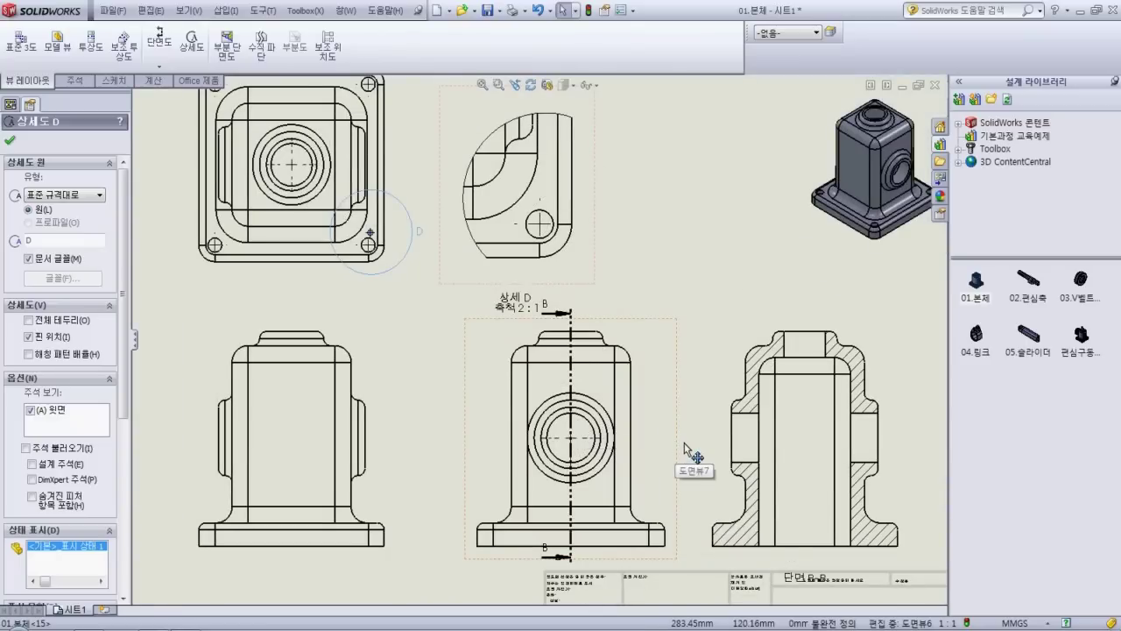
{"action": "scroll", "coordinate": [680, 444], "scroll_direction": "up", "scroll_amount": 2}
{"action": "scroll", "coordinate": [682, 445], "scroll_direction": "down", "scroll_amount": 2}
{"action": "scroll", "coordinate": [686, 447], "scroll_direction": "up", "scroll_amount": 2}
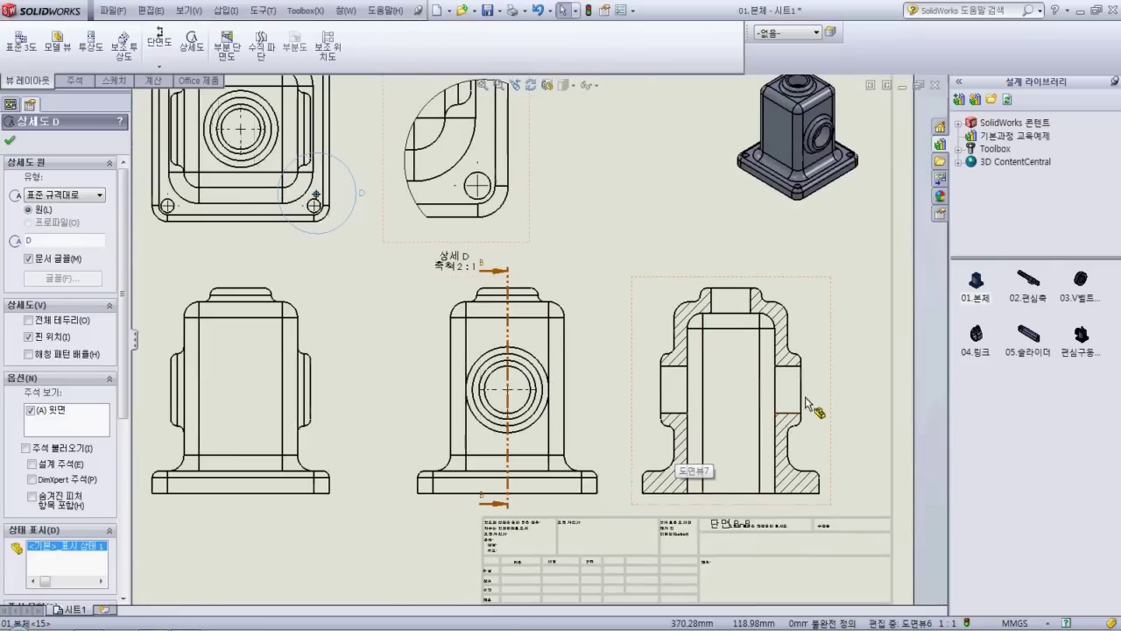
{"action": "left_click", "coordinate": [621, 363]}
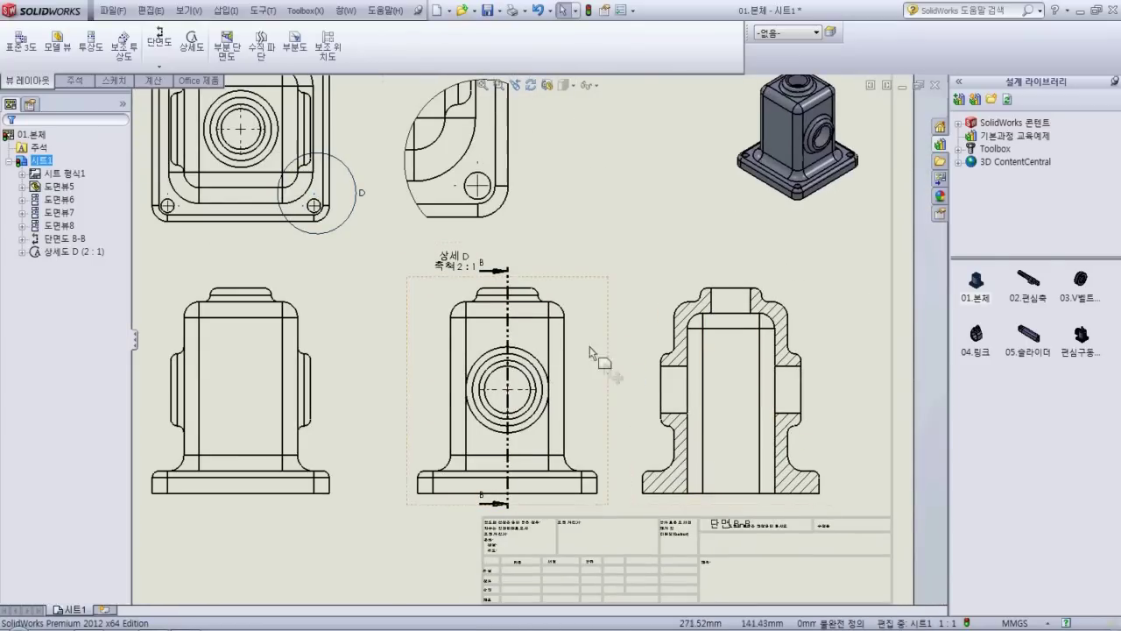
Select section line B-B on the middle elevation view and rebuild the drawing to update its section view
{"action": "left_click", "coordinate": [509, 335]}
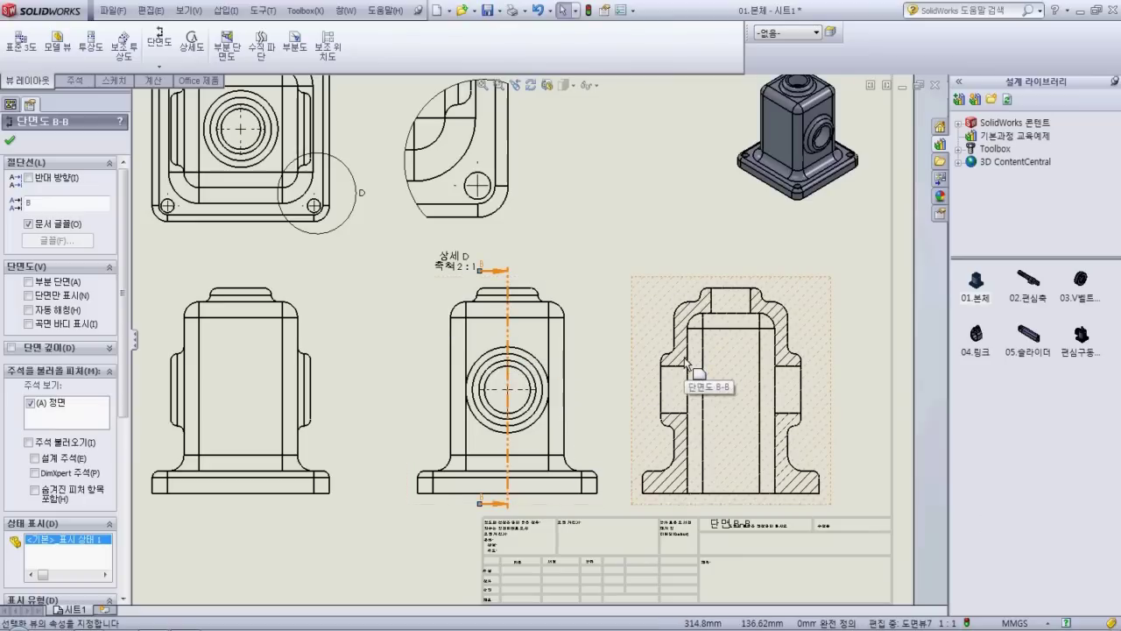
{"action": "scroll", "coordinate": [759, 465], "scroll_direction": "down", "scroll_amount": 1}
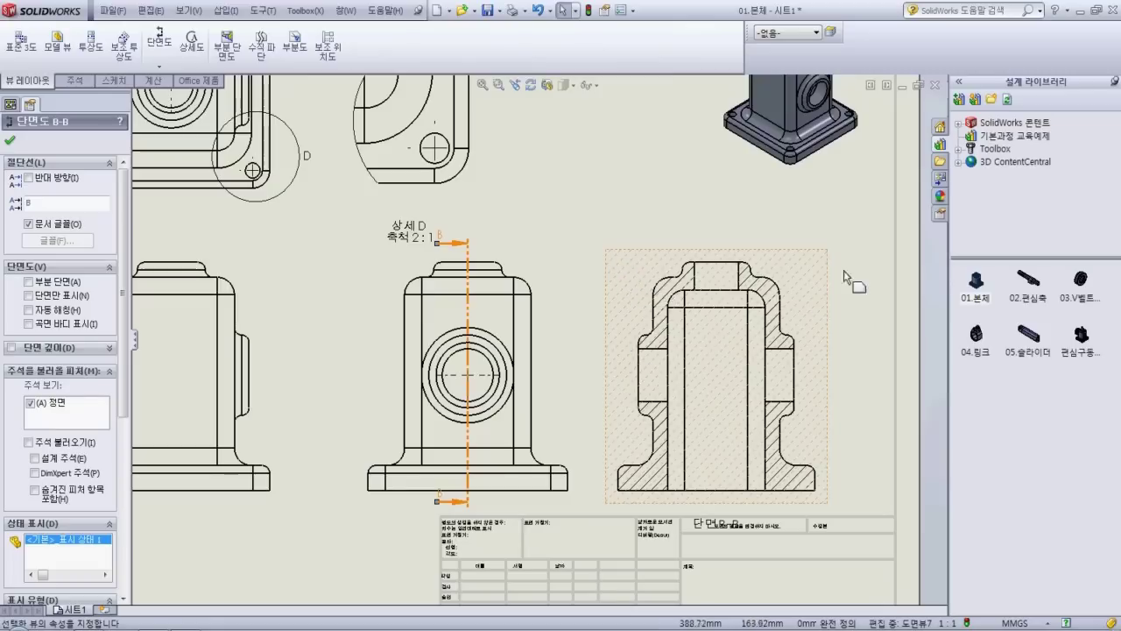
{"action": "left_click", "coordinate": [876, 477]}
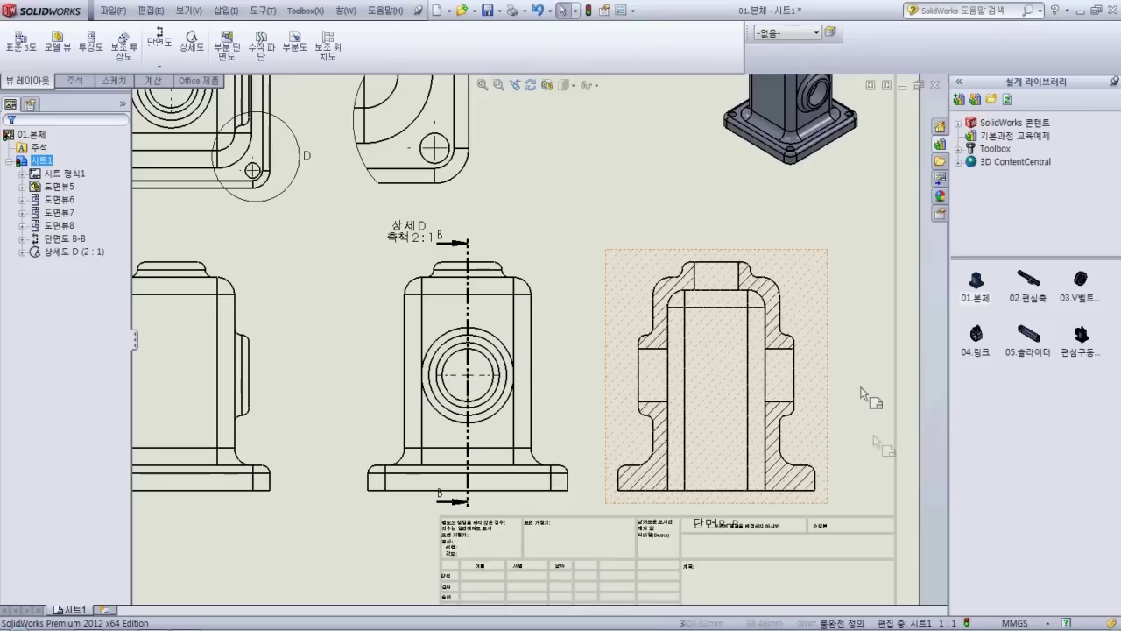
{"action": "left_click", "coordinate": [593, 13]}
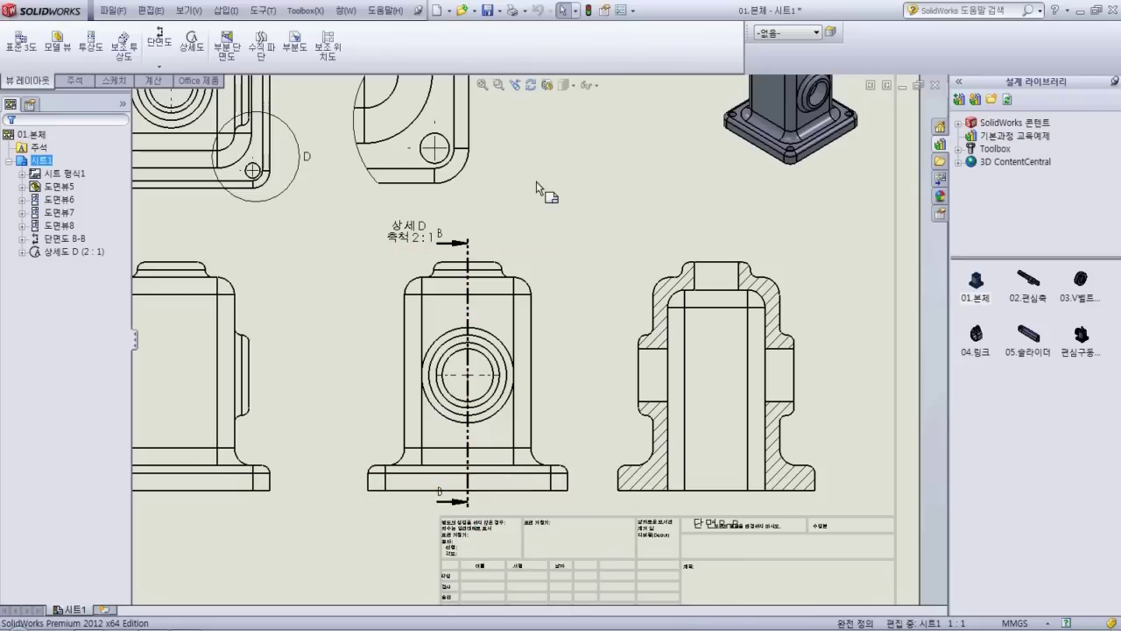
Open the sketch of section line B-B for editing
{"action": "left_click", "coordinate": [25, 241]}
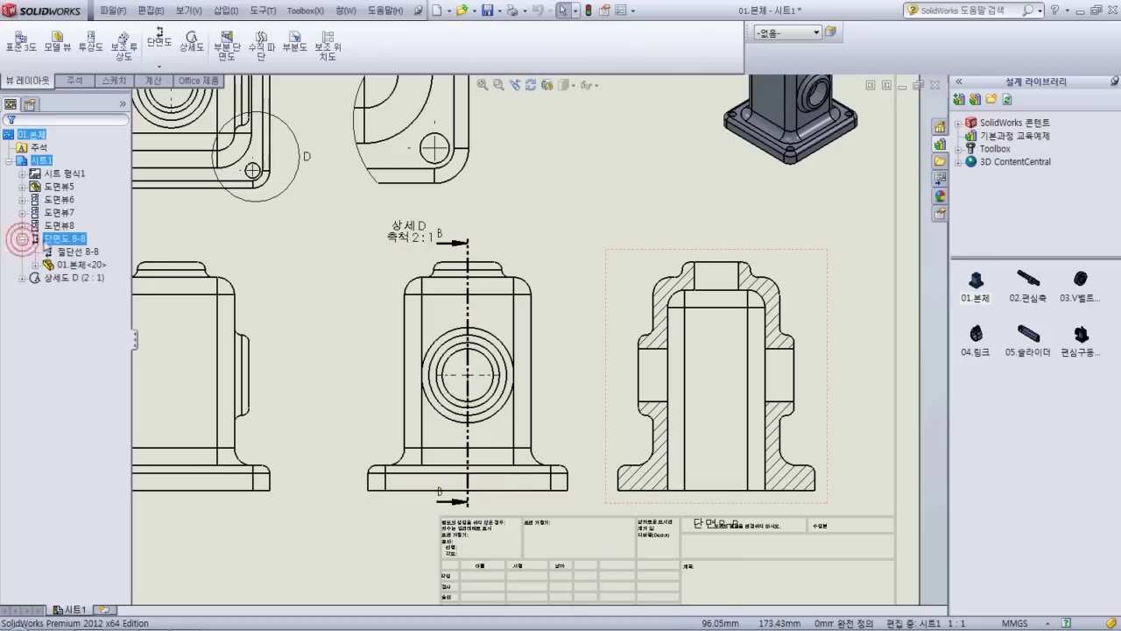
{"action": "left_click", "coordinate": [75, 252]}
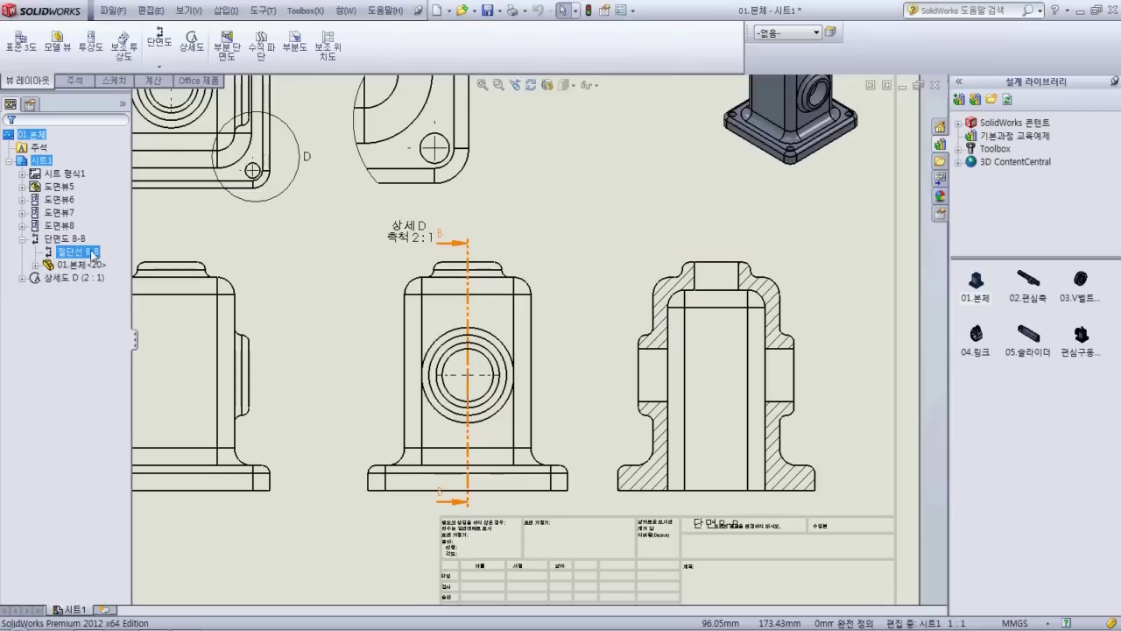
{"action": "right_click", "coordinate": [92, 255]}
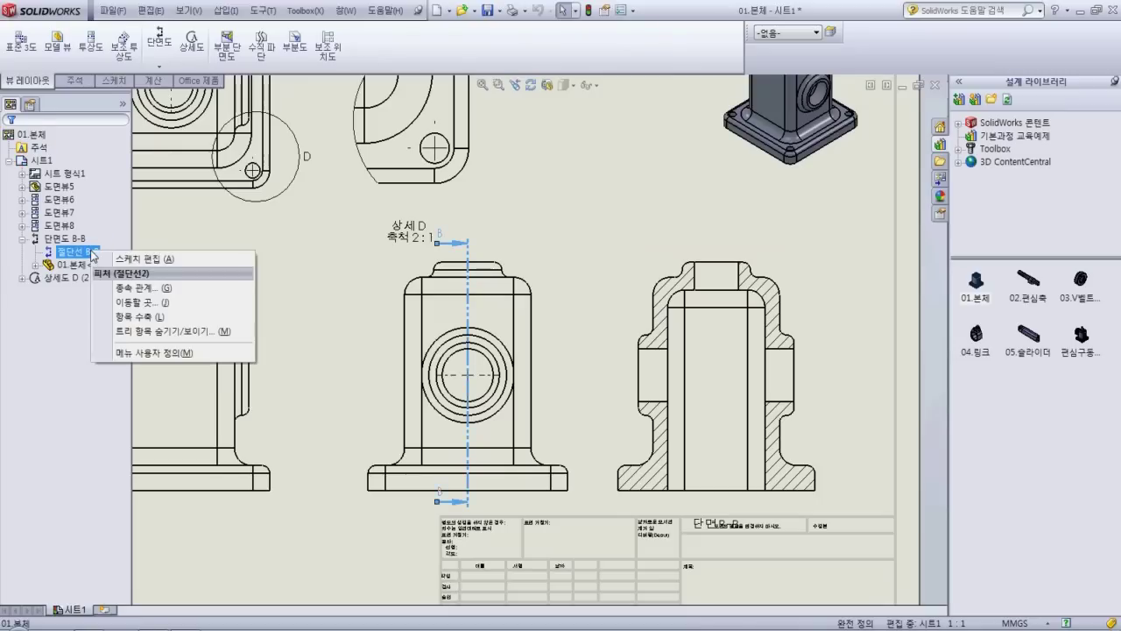
{"action": "left_click", "coordinate": [159, 259]}
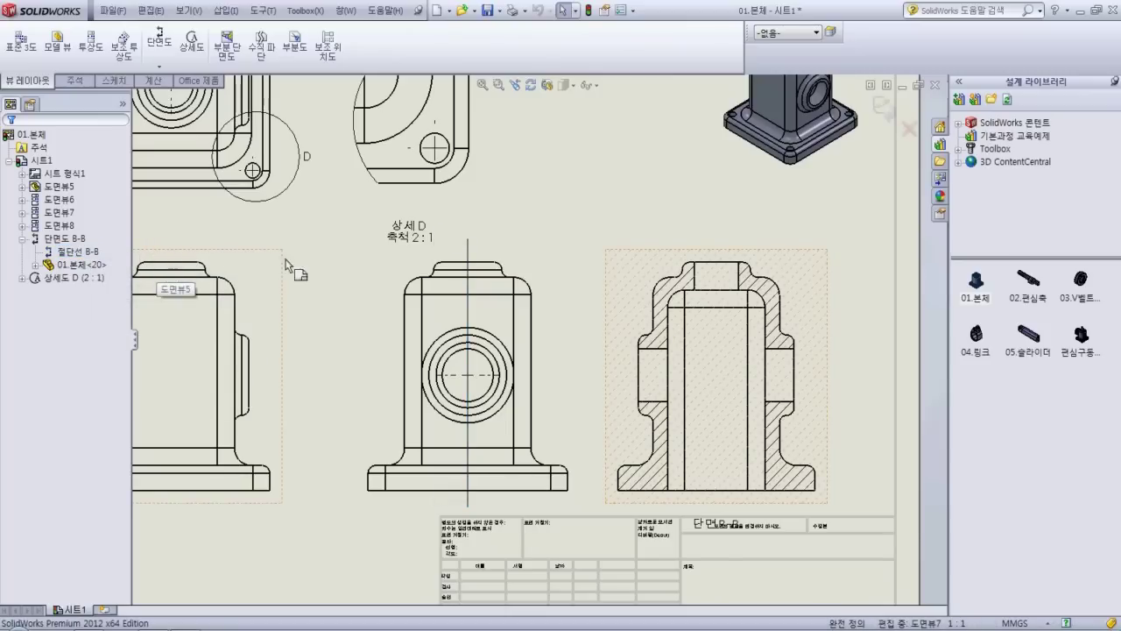
Remove the coincident relations that lock the vertical section line to the part's centre, keeping its vertical relation
{"action": "left_click", "coordinate": [471, 255]}
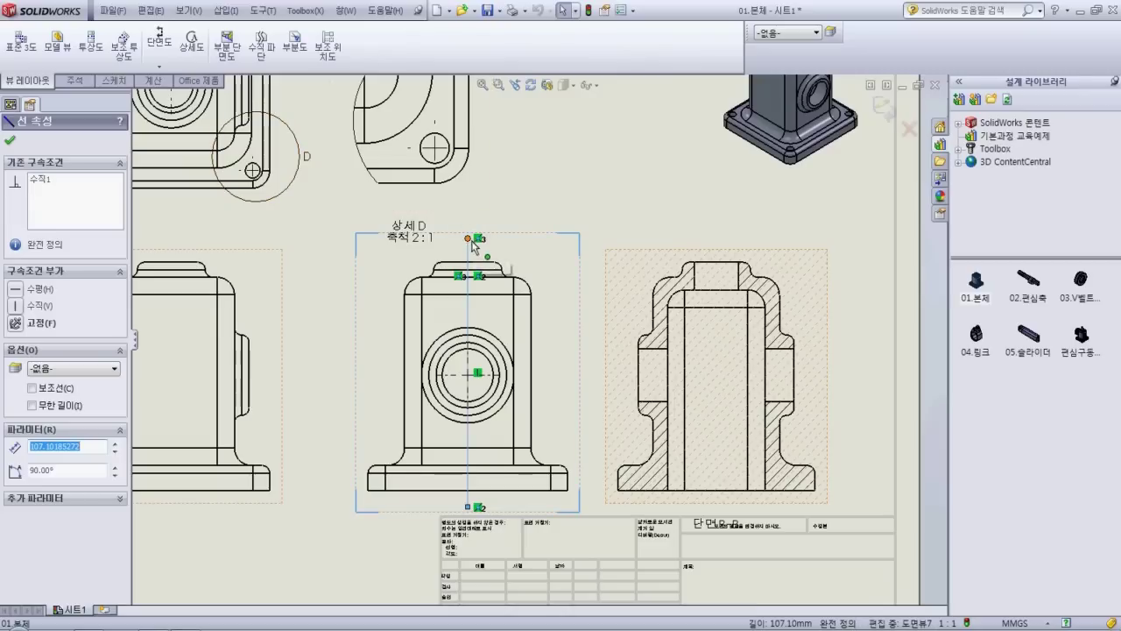
{"action": "right_click", "coordinate": [478, 508]}
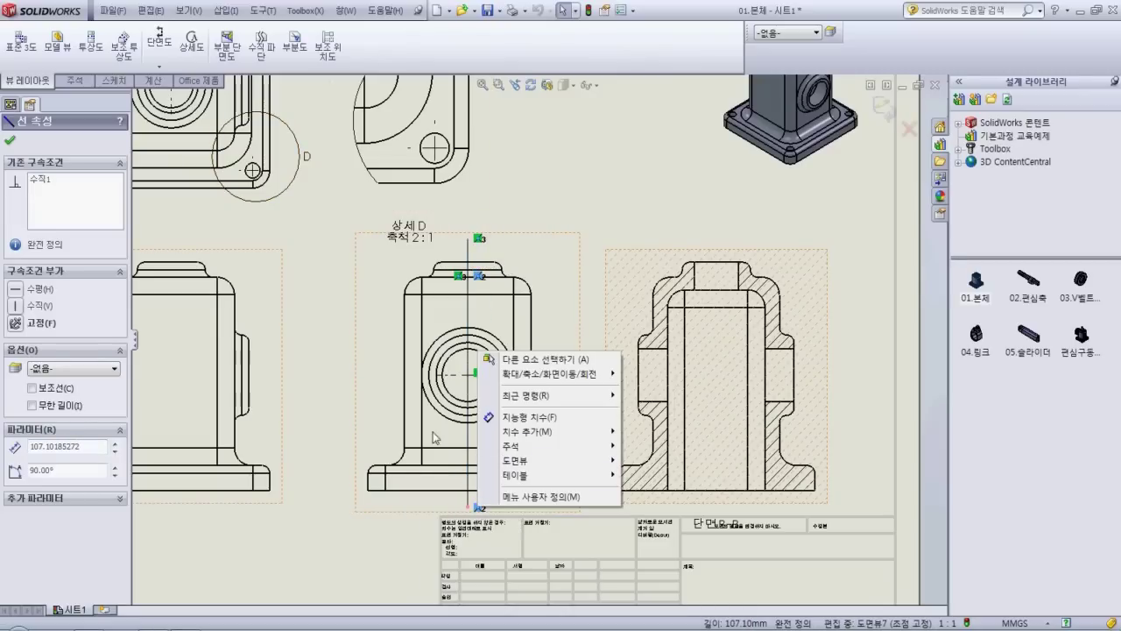
{"action": "right_click", "coordinate": [43, 186]}
{"action": "left_click", "coordinate": [318, 229]}
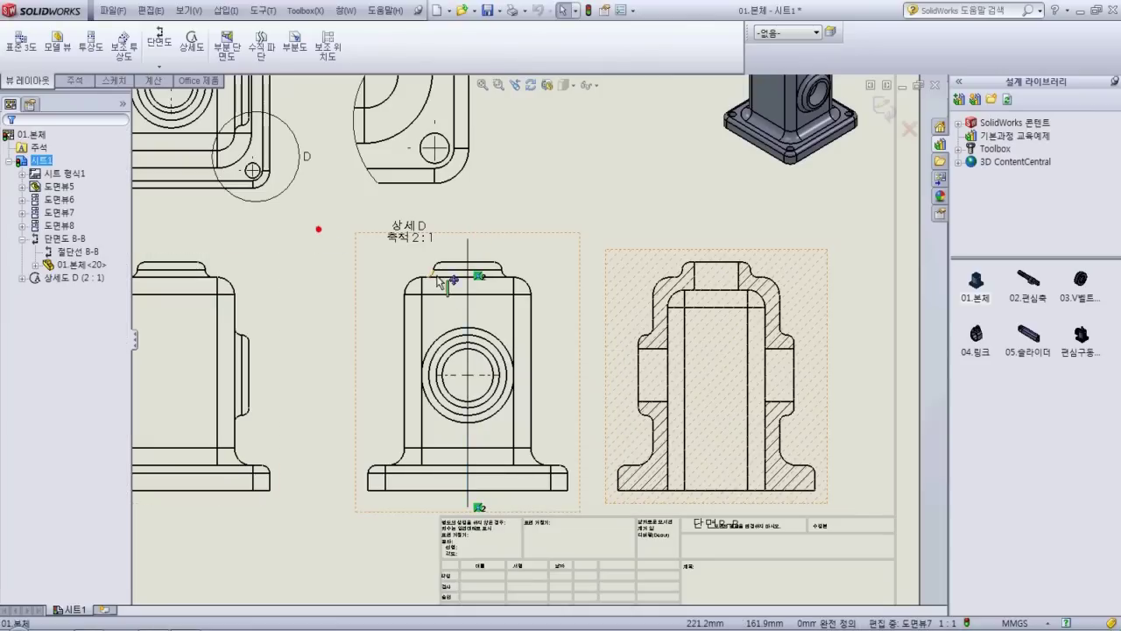
{"action": "left_click", "coordinate": [467, 317]}
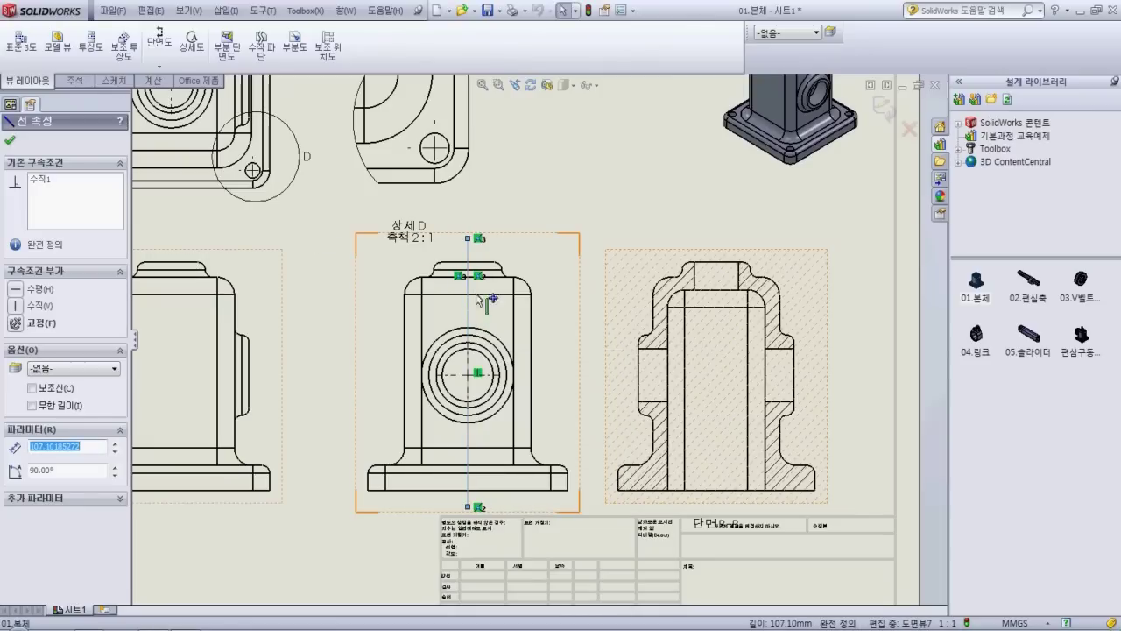
{"action": "key", "text": "Escape"}
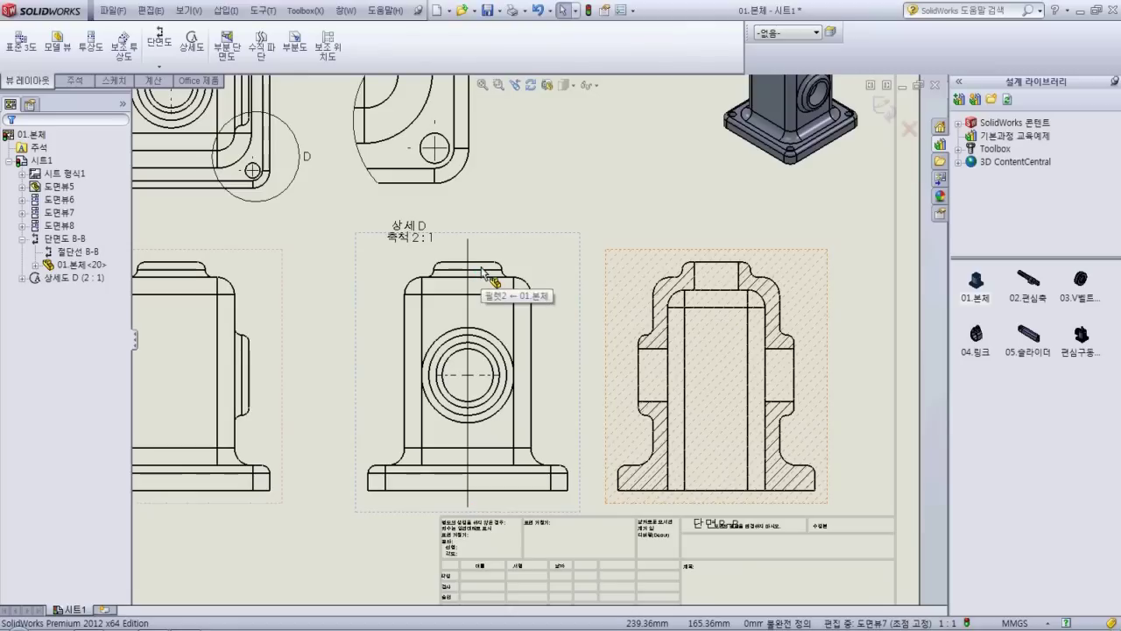
{"action": "left_click", "coordinate": [467, 315]}
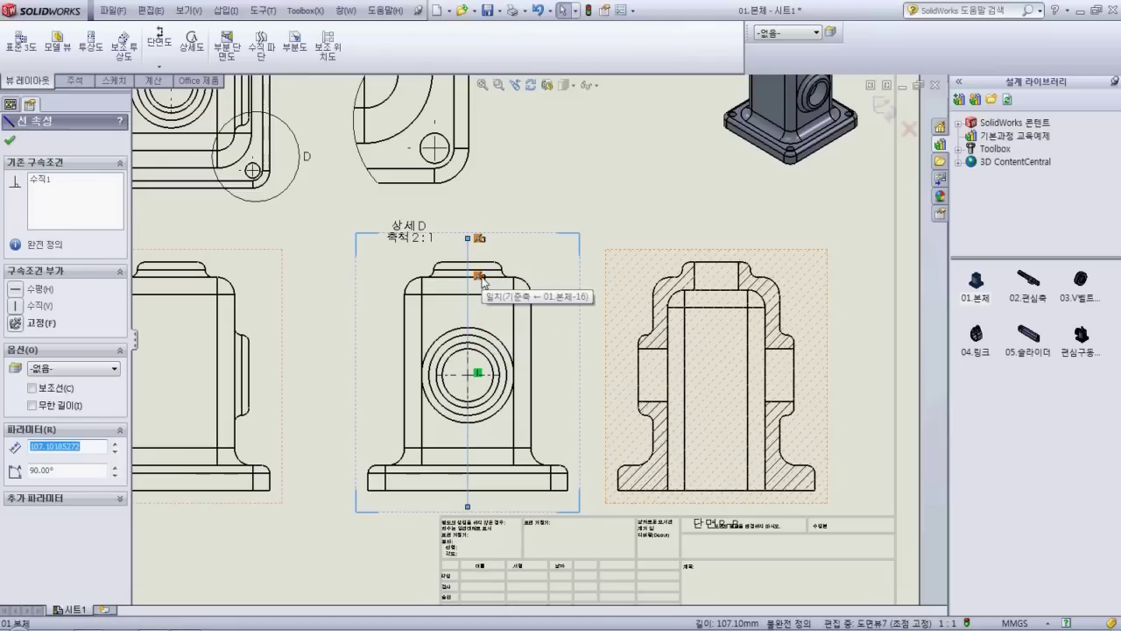
{"action": "key", "text": "Escape"}
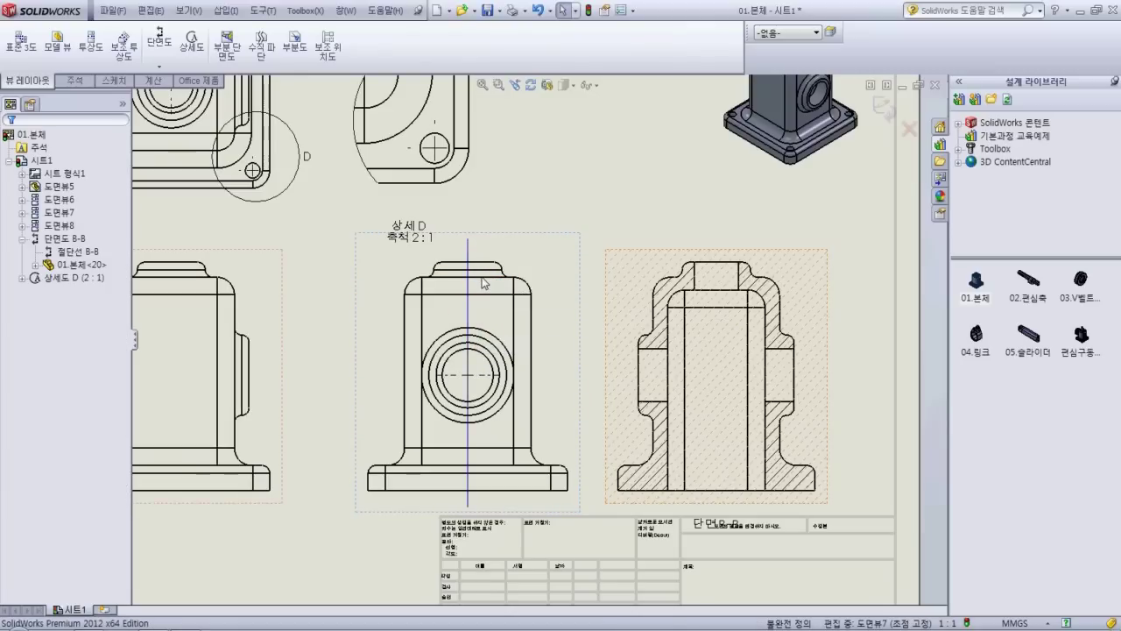
Move the section line off centre, to the left of the round boss's centre, and exit the sketch to update section B-B
{"action": "left_click", "coordinate": [470, 317]}
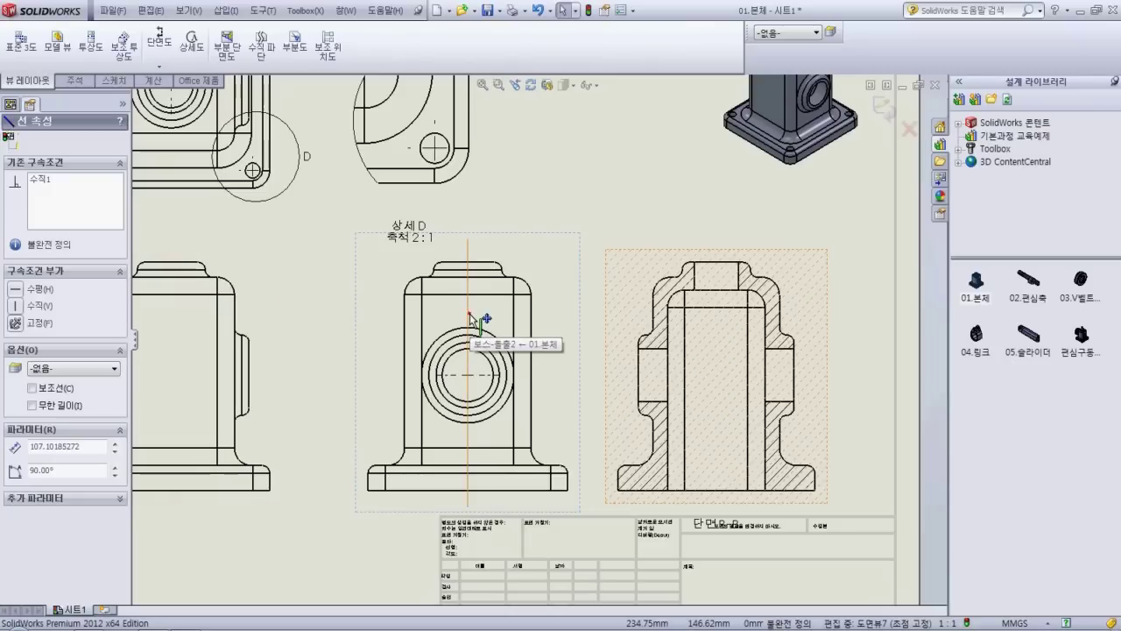
{"action": "mouse_move", "coordinate": [457, 313]}
{"action": "left_mouse_down"}
{"action": "mouse_move", "coordinate": [426, 315]}
{"action": "mouse_move", "coordinate": [460, 314]}
{"action": "mouse_move", "coordinate": [450, 316]}
{"action": "left_mouse_up"}
{"action": "left_click", "coordinate": [525, 169]}
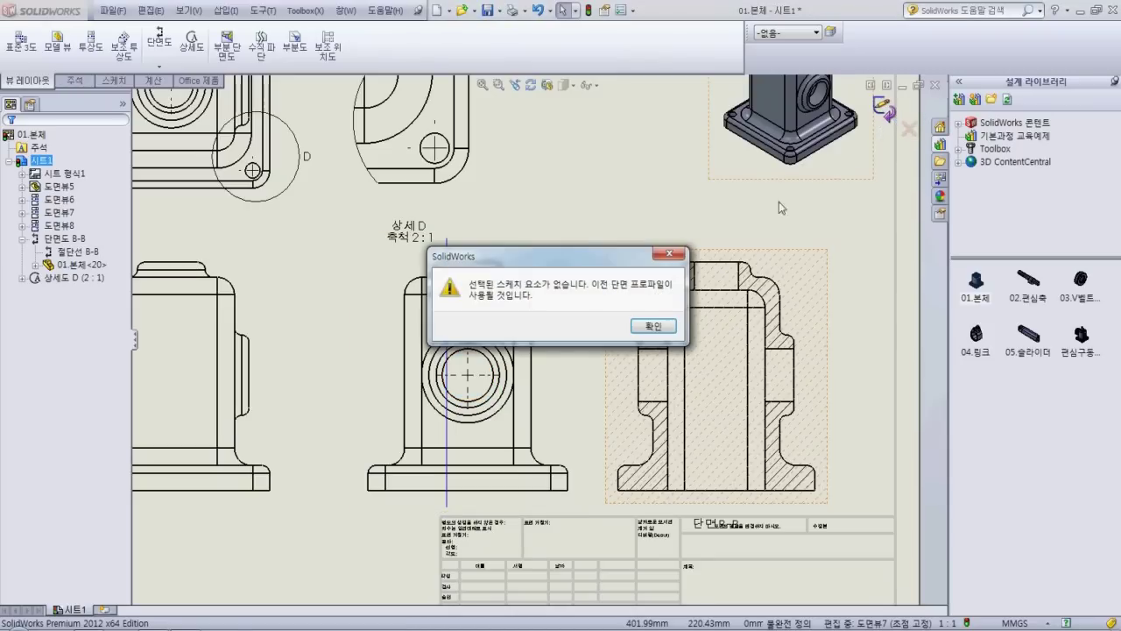
{"action": "left_click", "coordinate": [653, 325]}
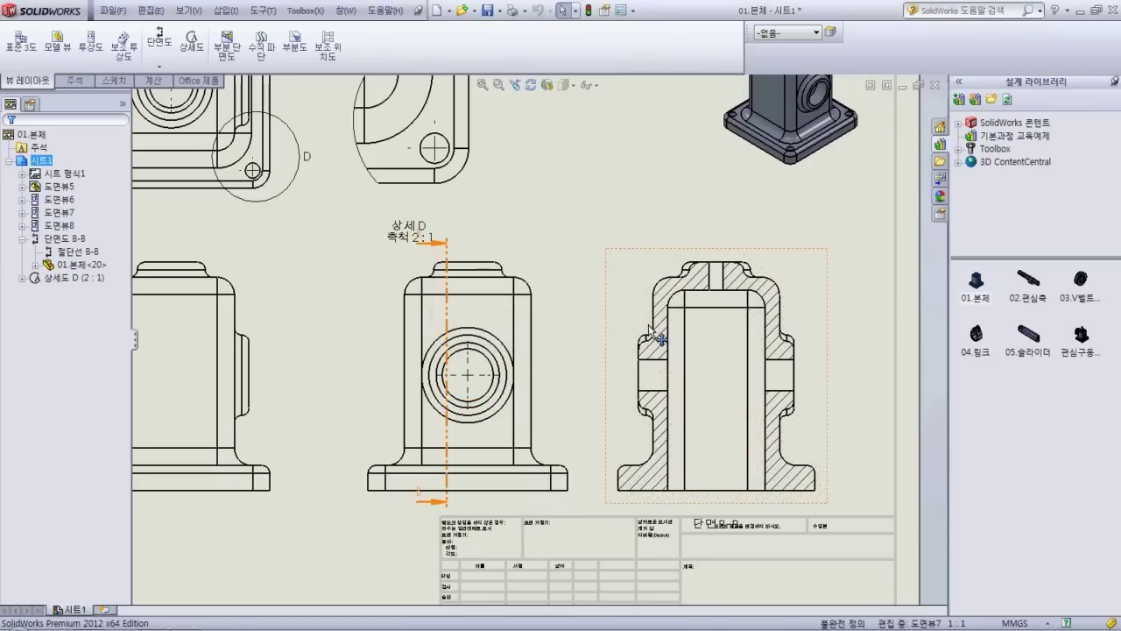
{"action": "left_click", "coordinate": [573, 198]}
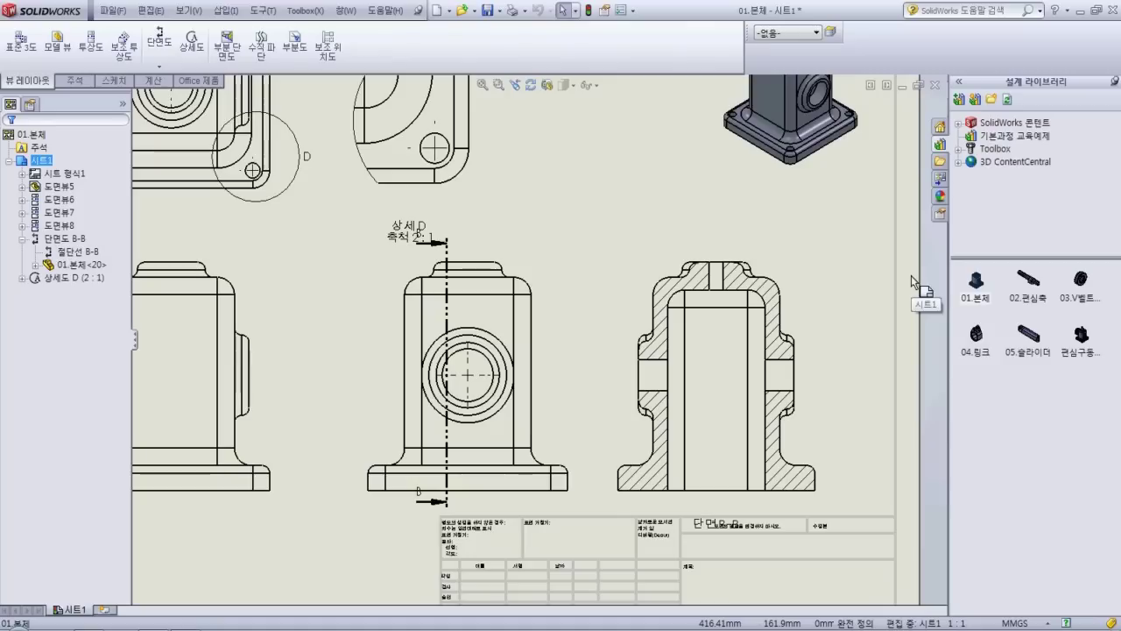
Edit the section line sketch again, move the line back through the round boss's centre, and exit to update section B-B
{"action": "right_click", "coordinate": [87, 253]}
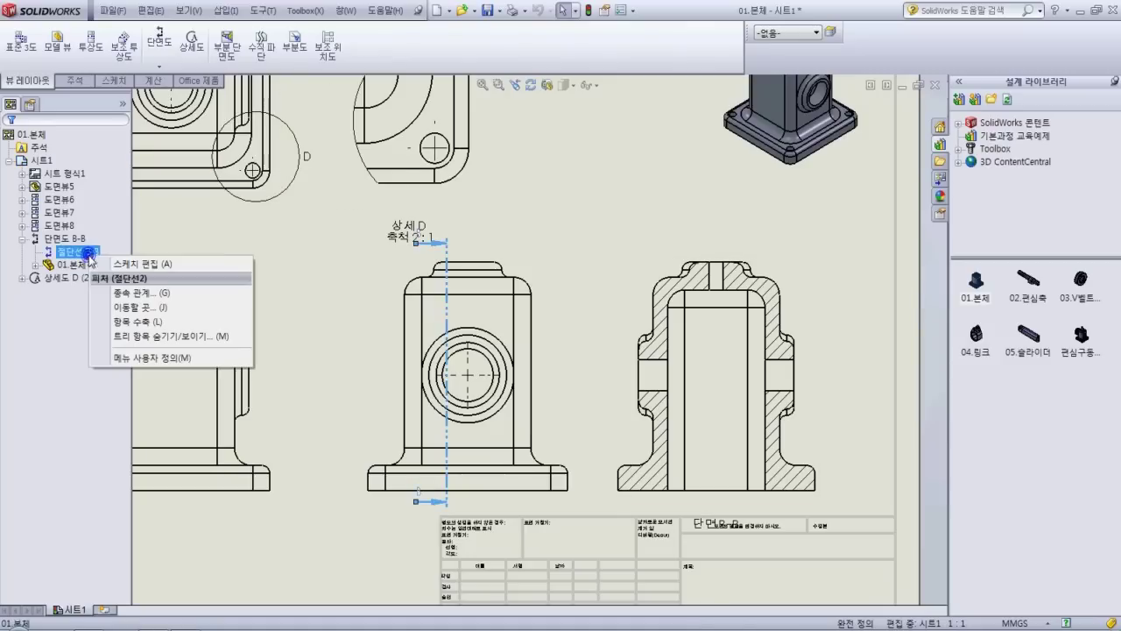
{"action": "left_click", "coordinate": [140, 263]}
{"action": "mouse_move", "coordinate": [446, 263]}
{"action": "left_mouse_down"}
{"action": "mouse_move", "coordinate": [482, 250]}
{"action": "mouse_move", "coordinate": [471, 253]}
{"action": "left_mouse_up"}
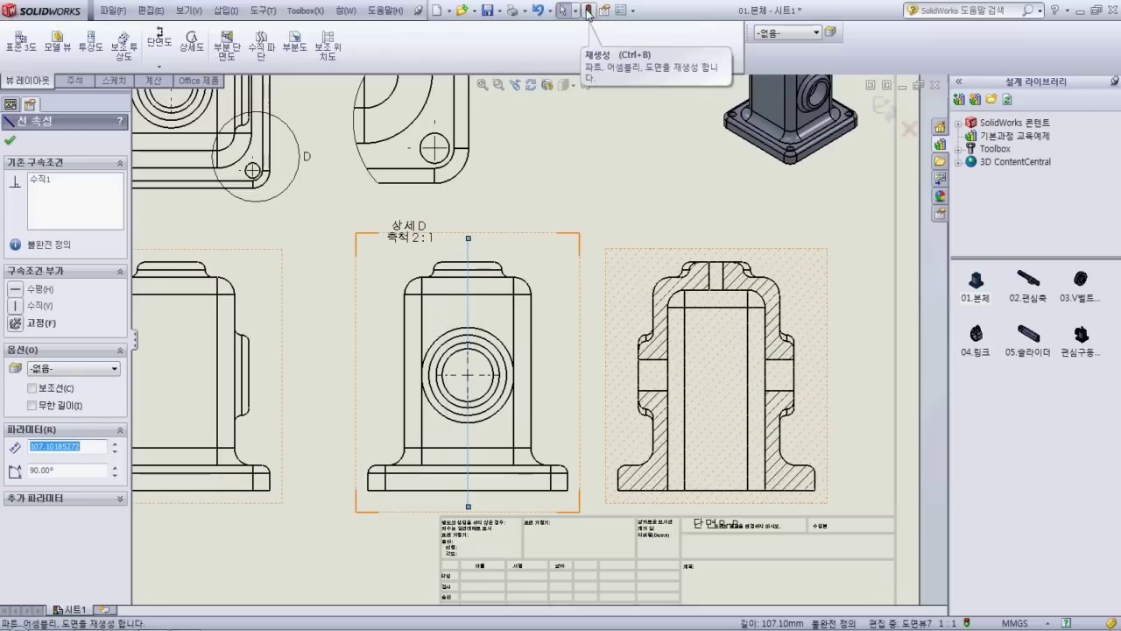
{"action": "left_click", "coordinate": [885, 114]}
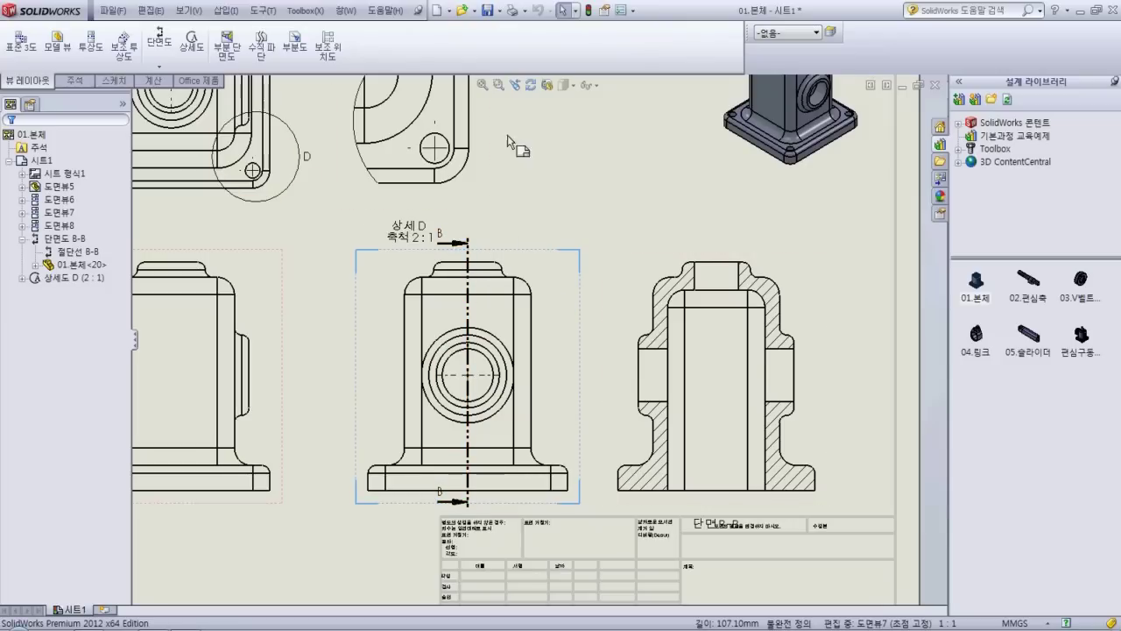
{"action": "left_click", "coordinate": [651, 181]}
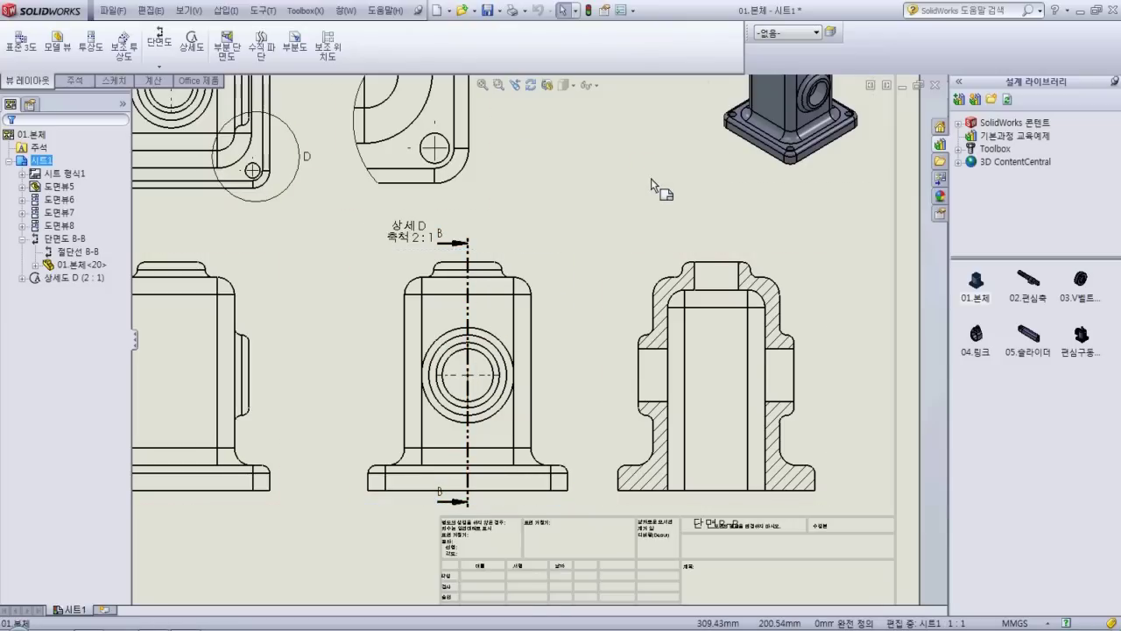
{"action": "key", "text": "f"}
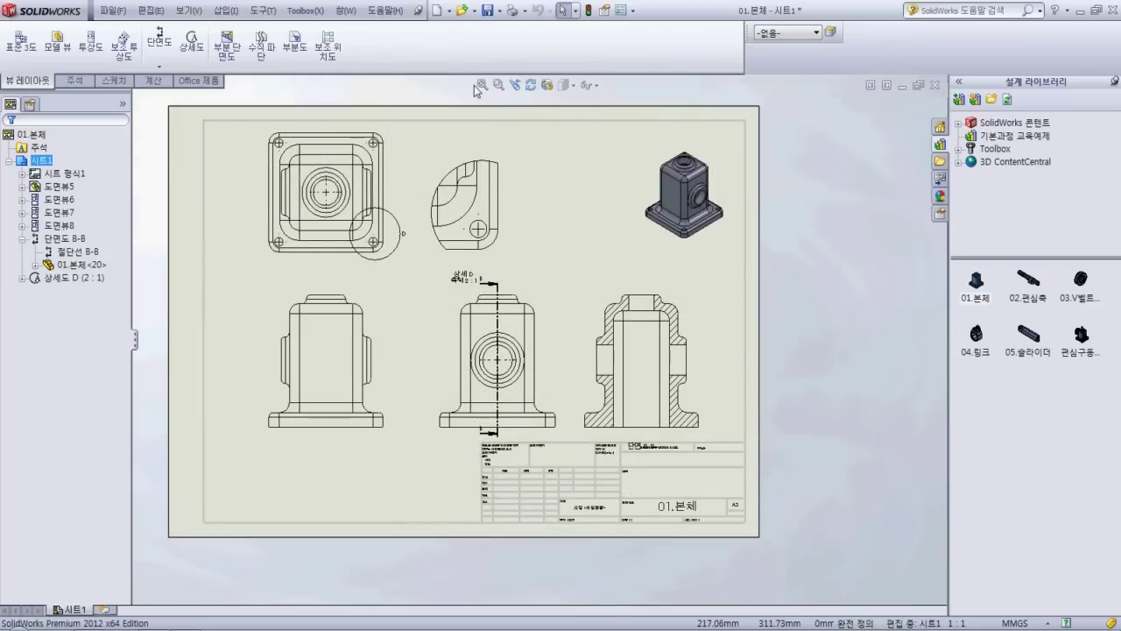
Start a broken-out section on the front view and sketch a closed spline around the body's lower-left corner and base flange
{"action": "left_click", "coordinate": [481, 86]}
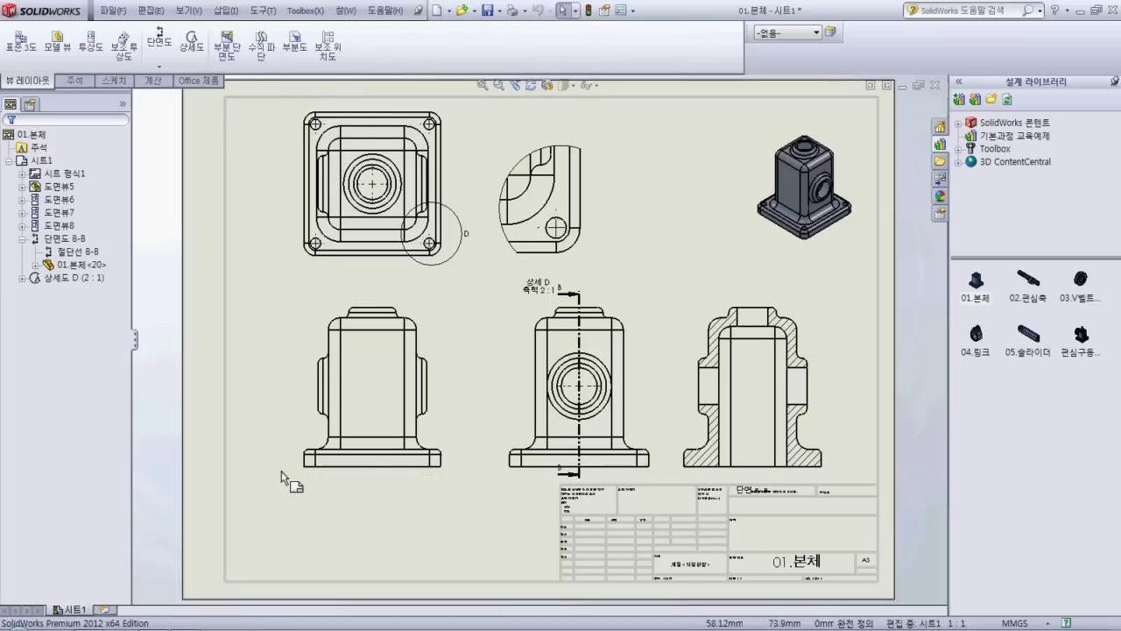
{"action": "scroll", "coordinate": [343, 489], "scroll_direction": "down", "scroll_amount": 2}
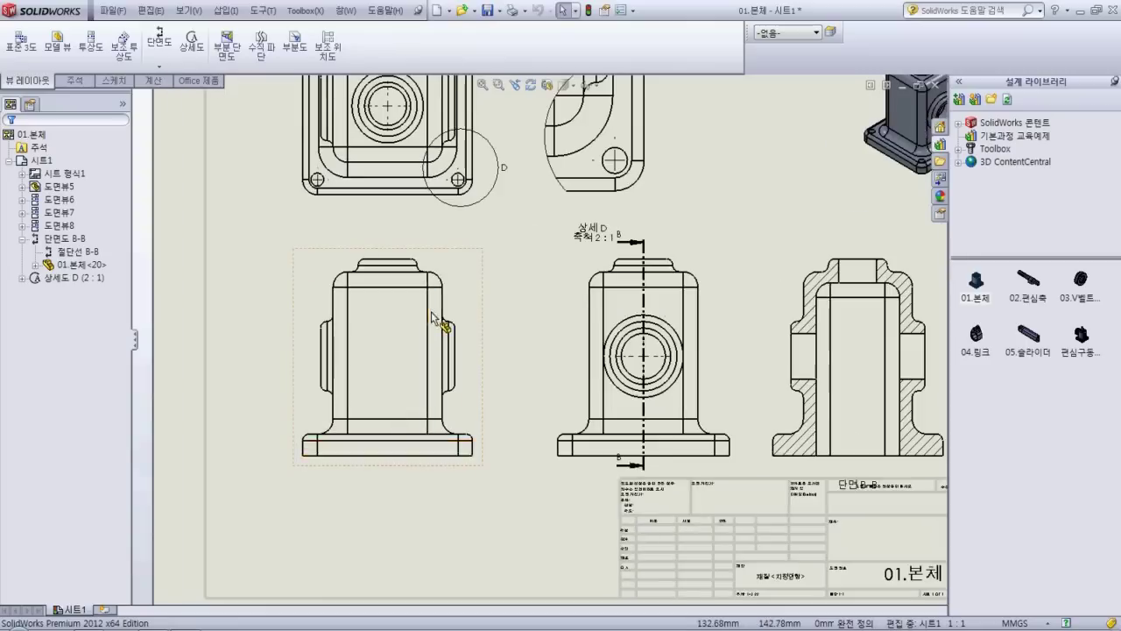
{"action": "scroll", "coordinate": [494, 483], "scroll_direction": "down", "scroll_amount": 2}
{"action": "scroll", "coordinate": [566, 468], "scroll_direction": "up", "scroll_amount": 2}
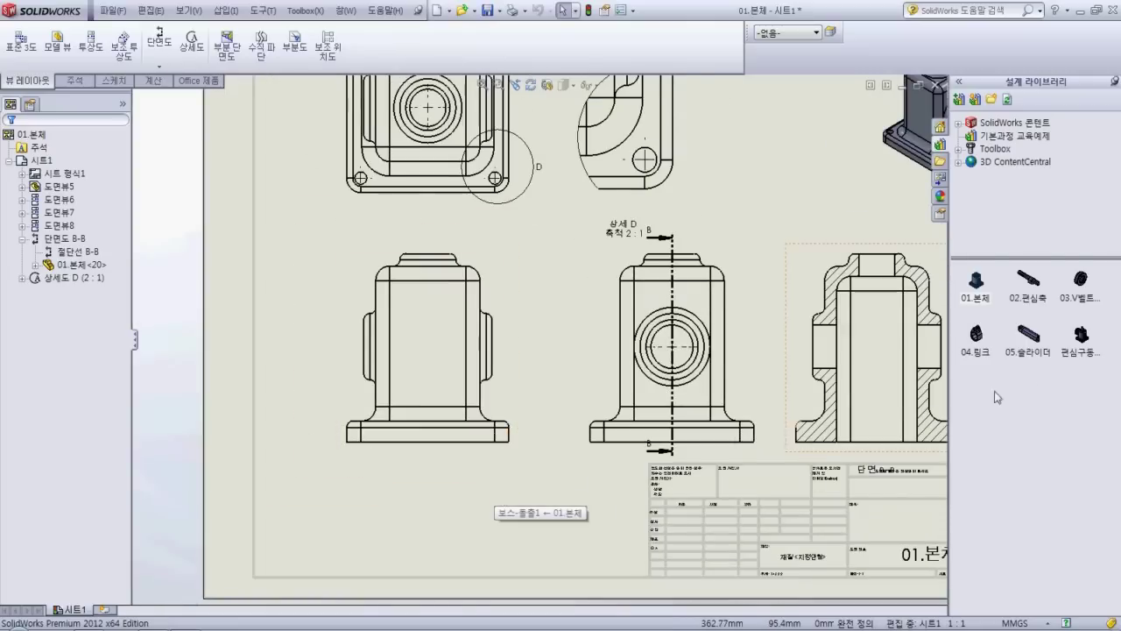
{"action": "scroll", "coordinate": [566, 468], "scroll_direction": "up", "scroll_amount": 1}
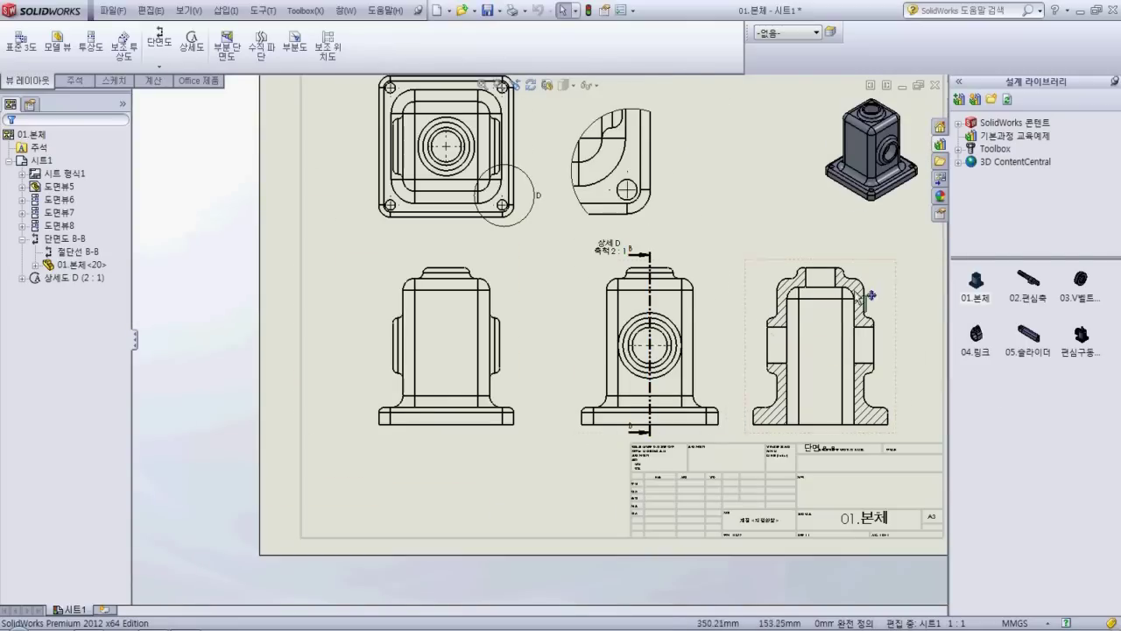
{"action": "scroll", "coordinate": [412, 320], "scroll_direction": "down", "scroll_amount": 2}
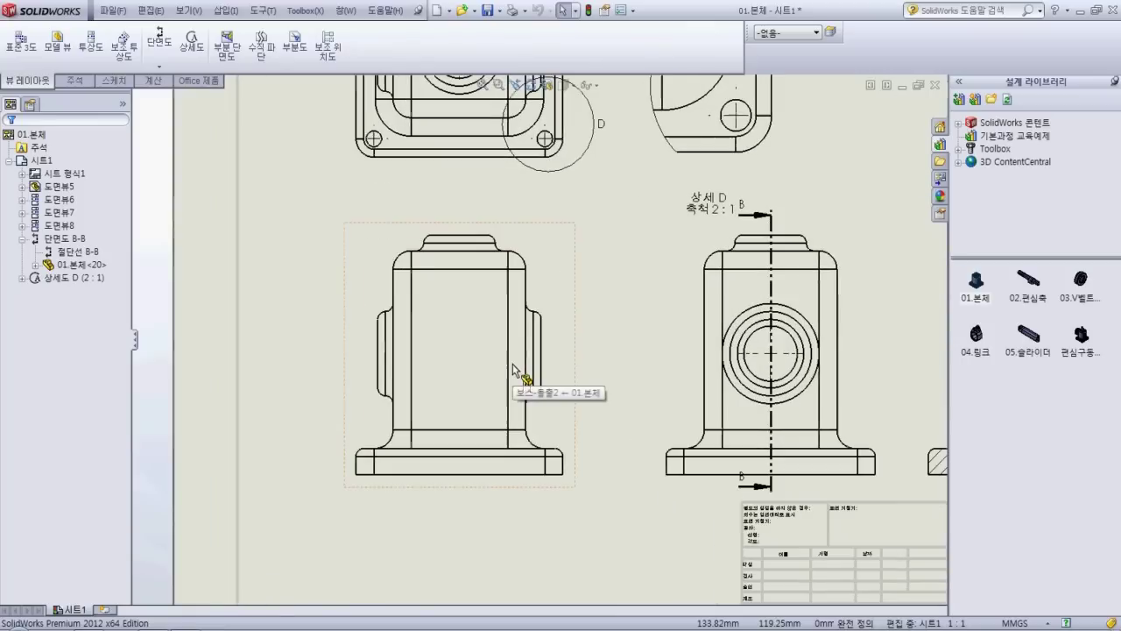
{"action": "scroll", "coordinate": [515, 370], "scroll_direction": "down", "scroll_amount": 1}
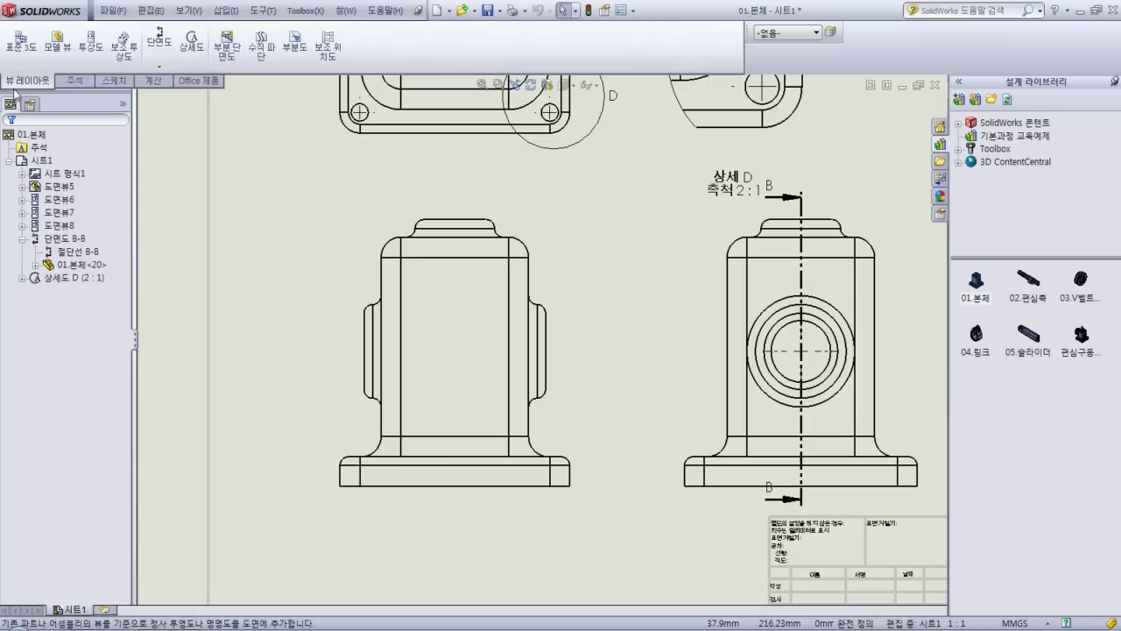
{"action": "left_click", "coordinate": [225, 55]}
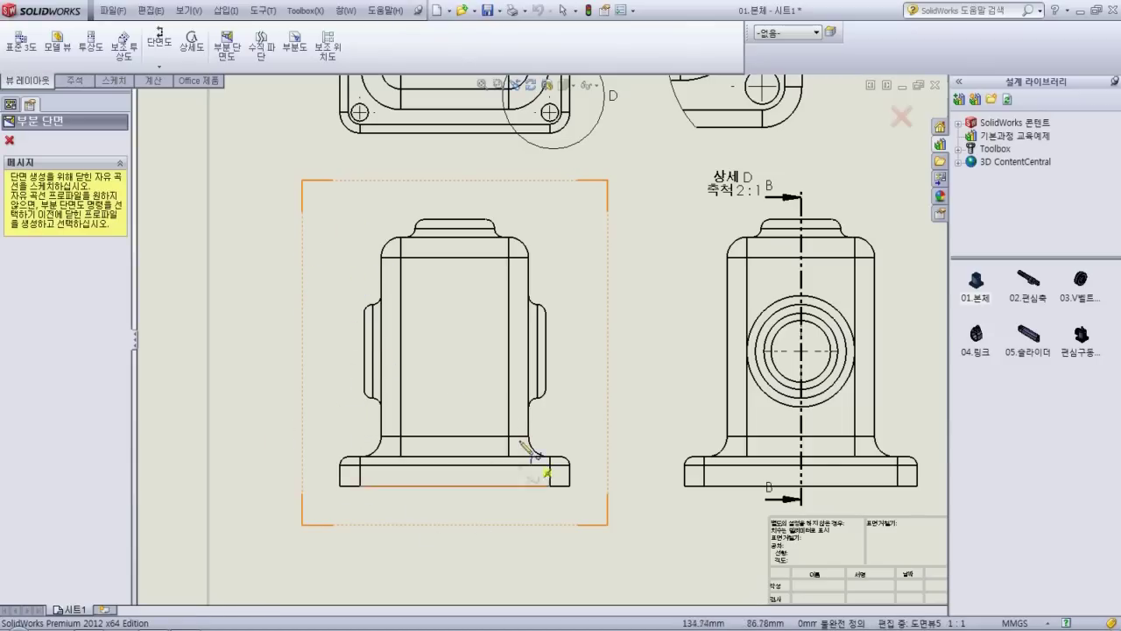
{"action": "left_click", "coordinate": [341, 408]}
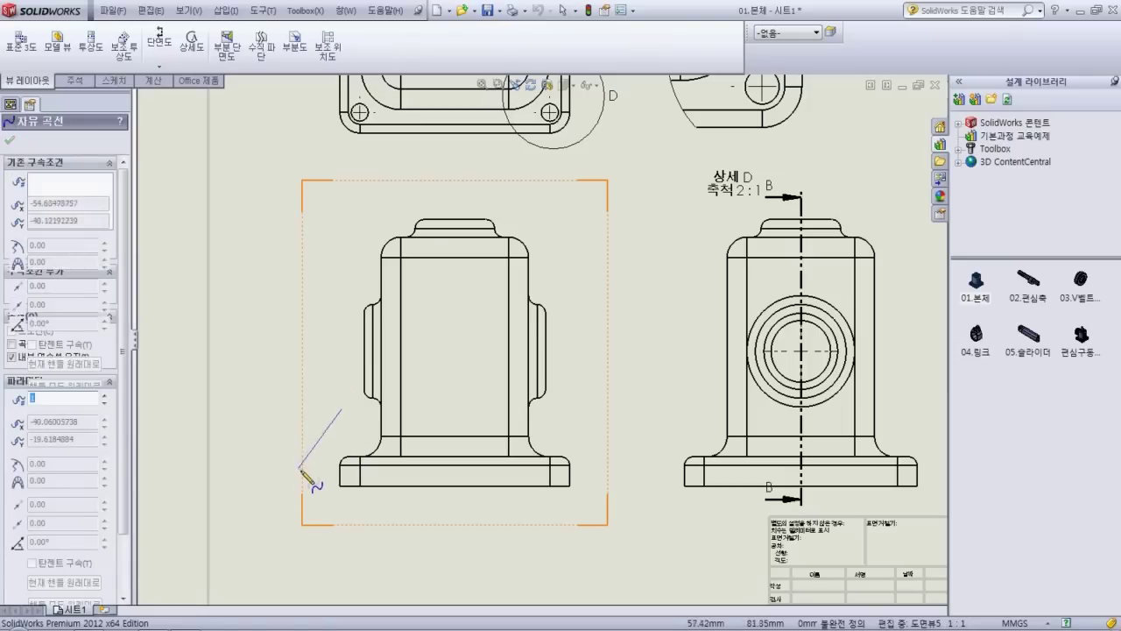
{"action": "left_click", "coordinate": [412, 514]}
{"action": "left_click", "coordinate": [485, 451]}
{"action": "left_click", "coordinate": [410, 377]}
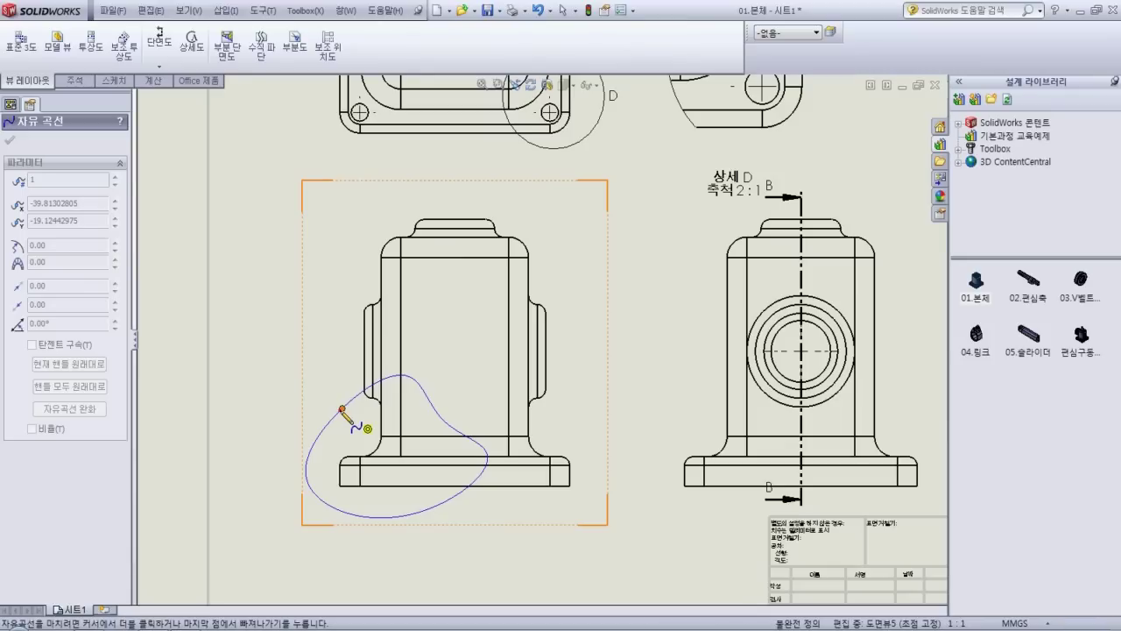
{"action": "left_click", "coordinate": [341, 409]}
Turn on the broken-out section preview, try several greater depths, and bring the depth to 40 mm
{"action": "scroll", "coordinate": [443, 383], "scroll_direction": "up", "scroll_amount": 5}
{"action": "scroll", "coordinate": [582, 333], "scroll_direction": "down", "scroll_amount": 4}
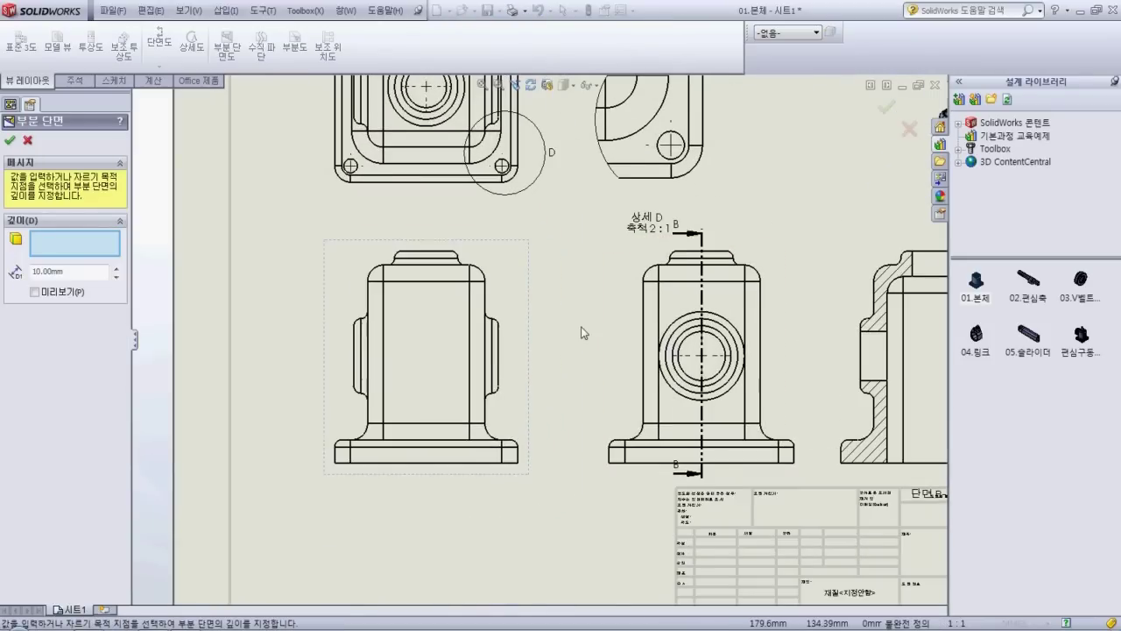
{"action": "scroll", "coordinate": [583, 331], "scroll_direction": "down", "scroll_amount": 1}
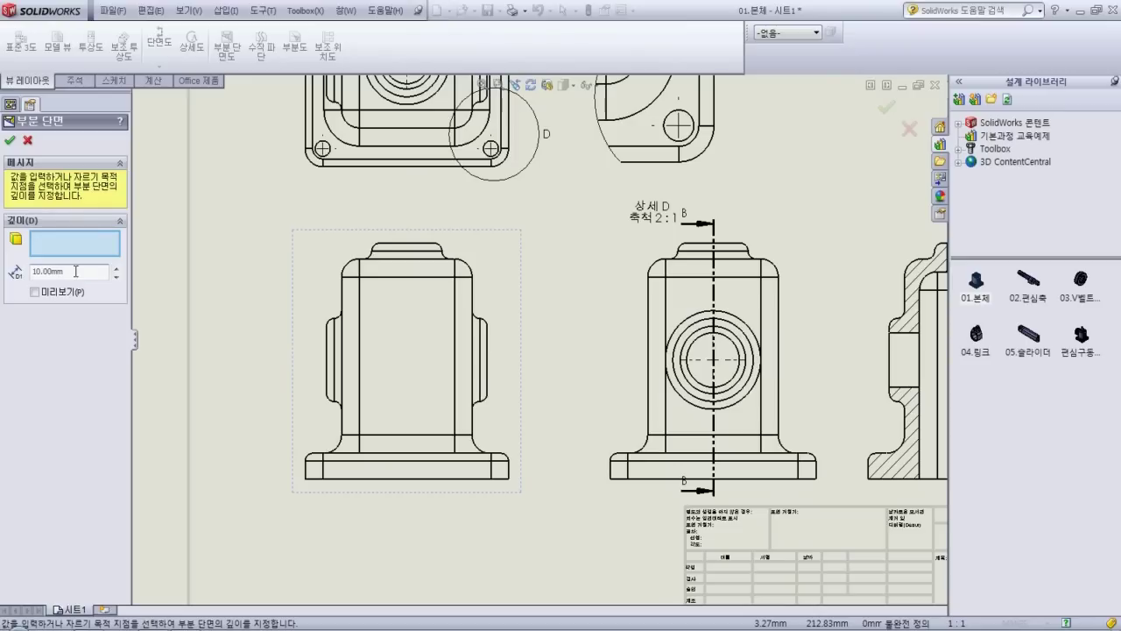
{"action": "left_click", "coordinate": [36, 293]}
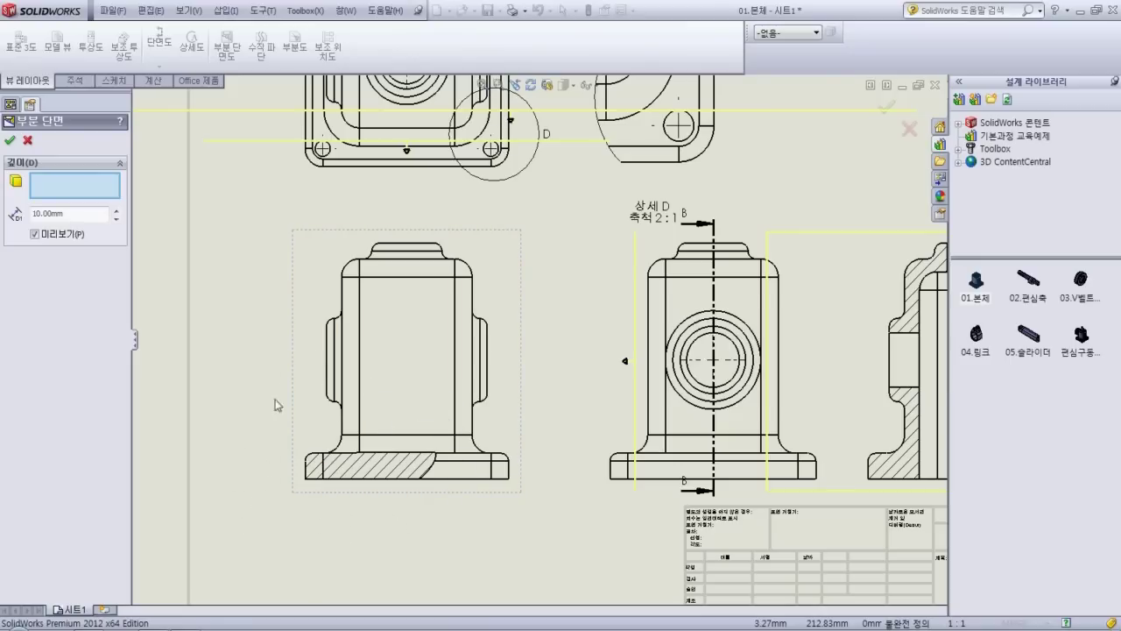
{"action": "left_click", "coordinate": [116, 211]}
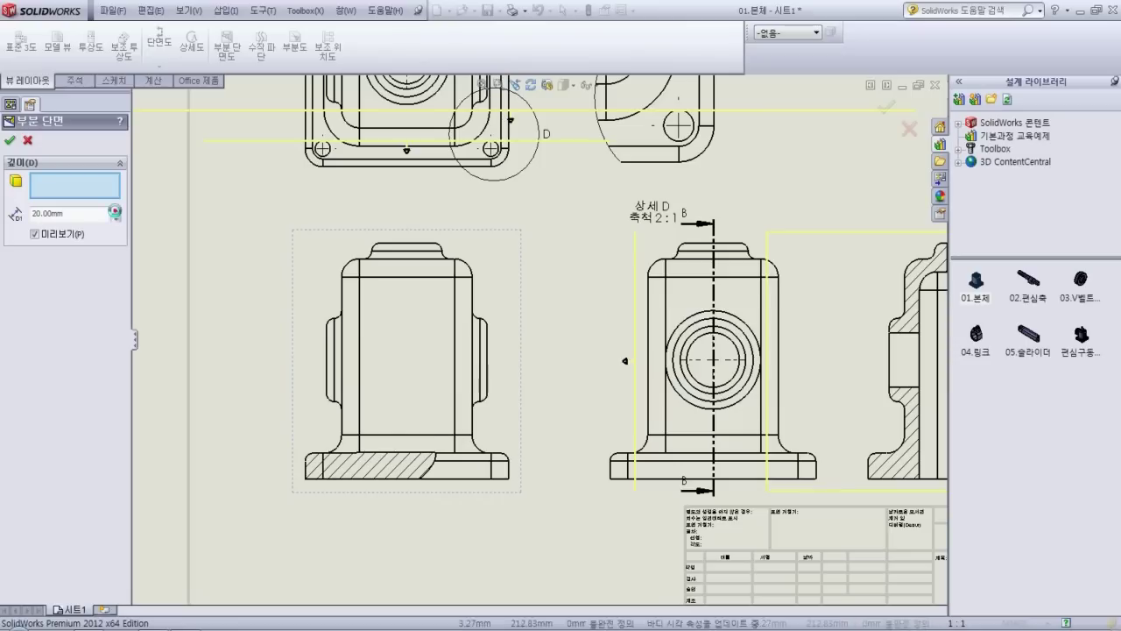
{"action": "left_click", "coordinate": [116, 210]}
{"action": "left_click", "coordinate": [115, 210]}
{"action": "left_click", "coordinate": [116, 211]}
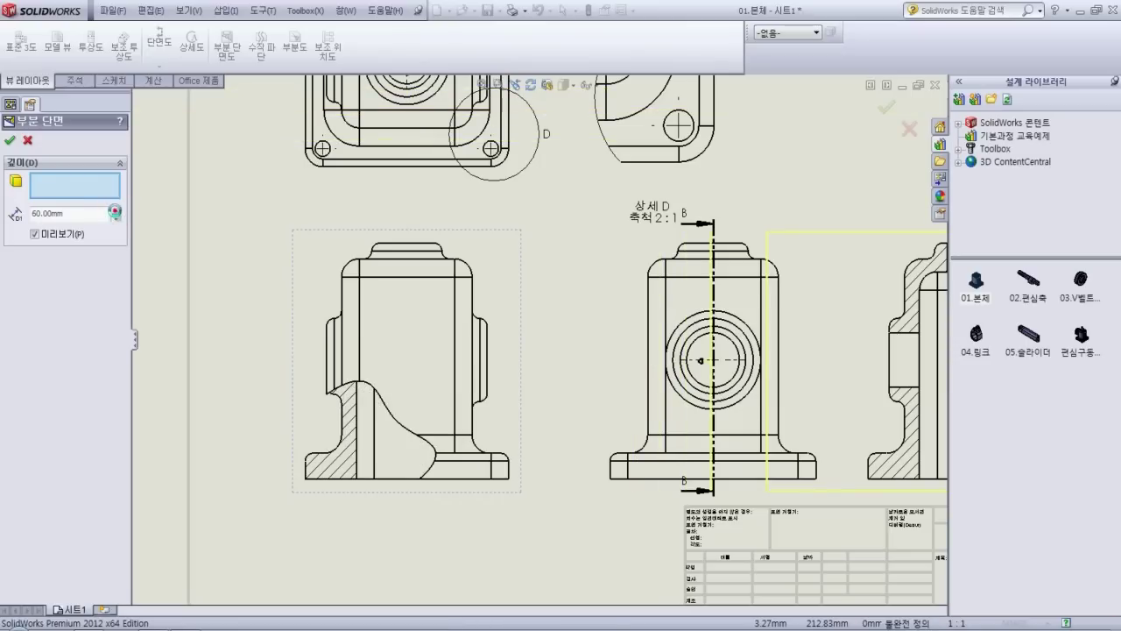
{"action": "left_click", "coordinate": [115, 210]}
{"action": "left_click", "coordinate": [117, 218]}
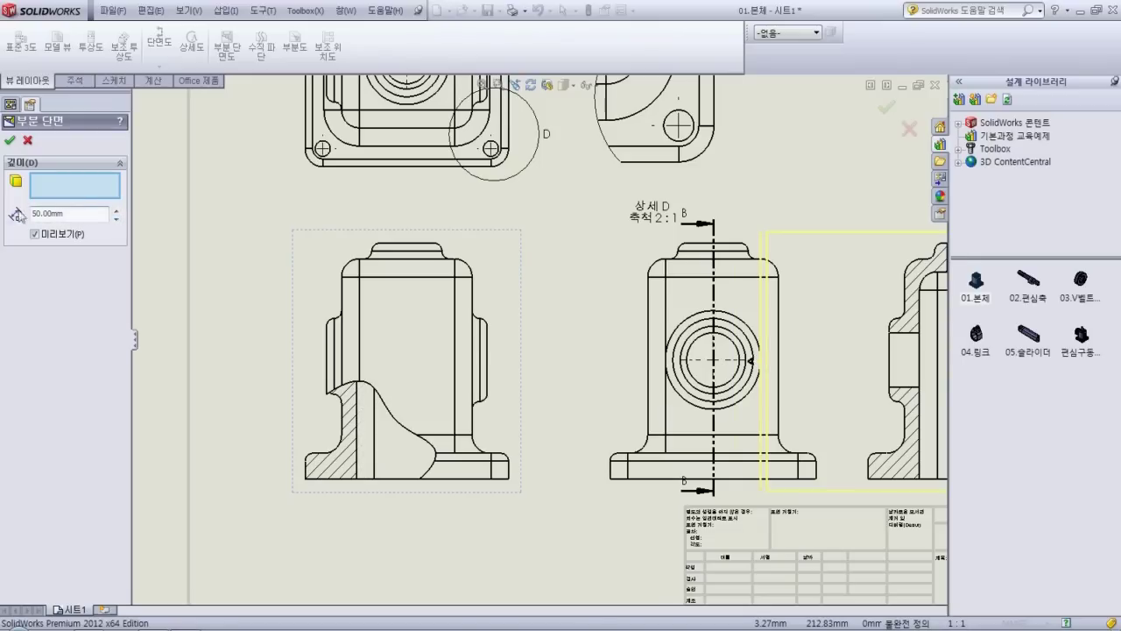
{"action": "left_click", "coordinate": [112, 216]}
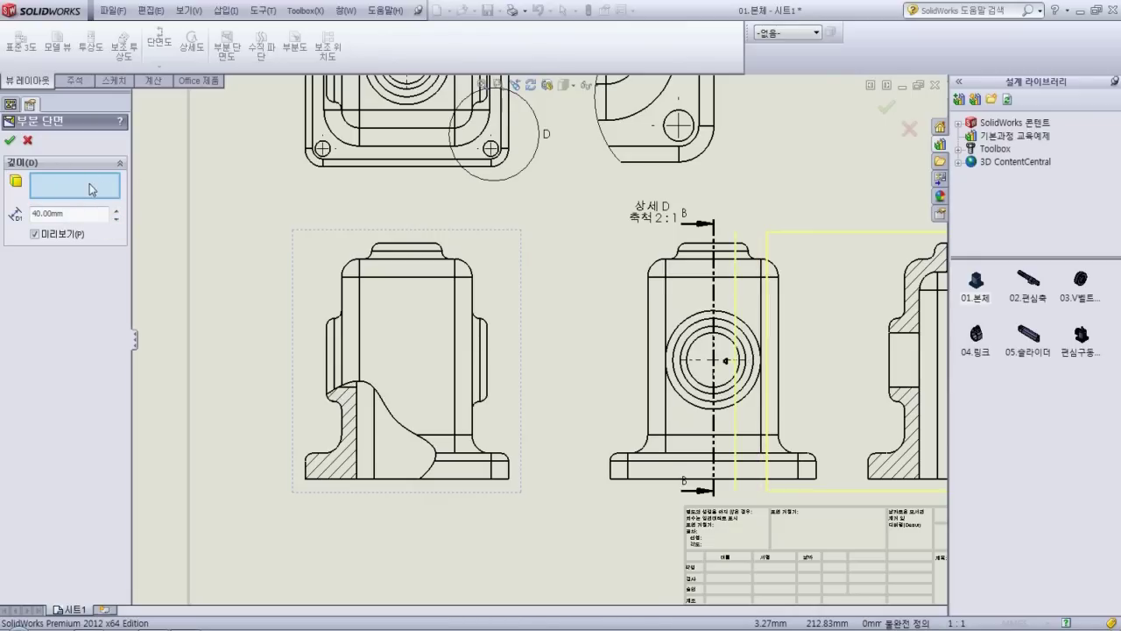
Try edges of the top view as the depth reference for the broken-out section, and delete the selected edge reference
{"action": "scroll", "coordinate": [605, 260], "scroll_direction": "up", "scroll_amount": 2}
{"action": "scroll", "coordinate": [517, 178], "scroll_direction": "down", "scroll_amount": 3}
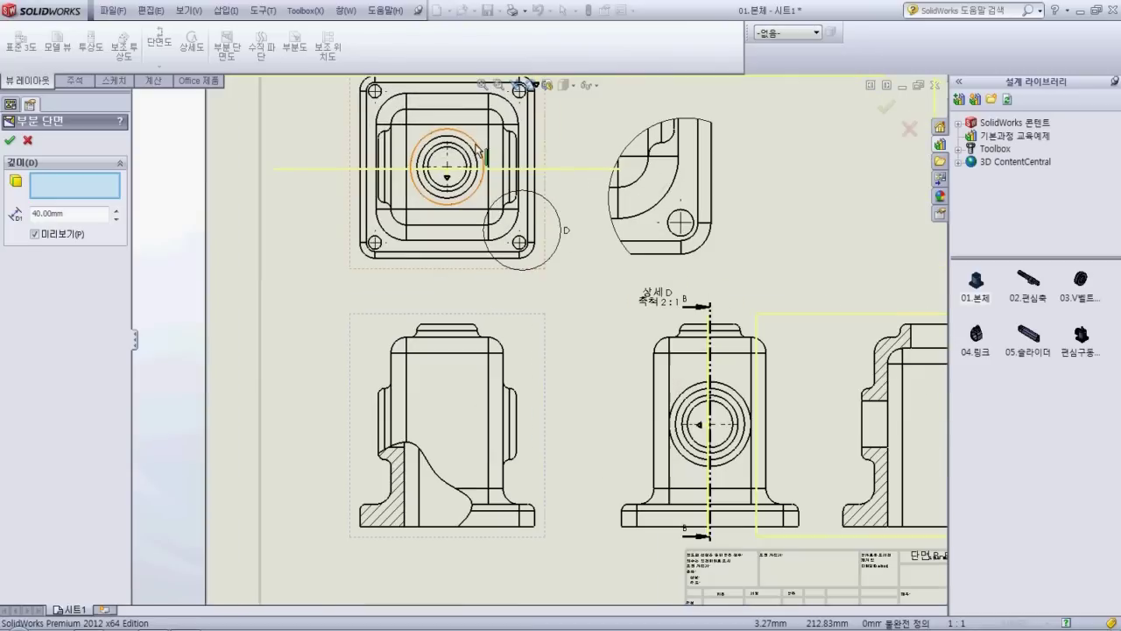
{"action": "left_click", "coordinate": [488, 133]}
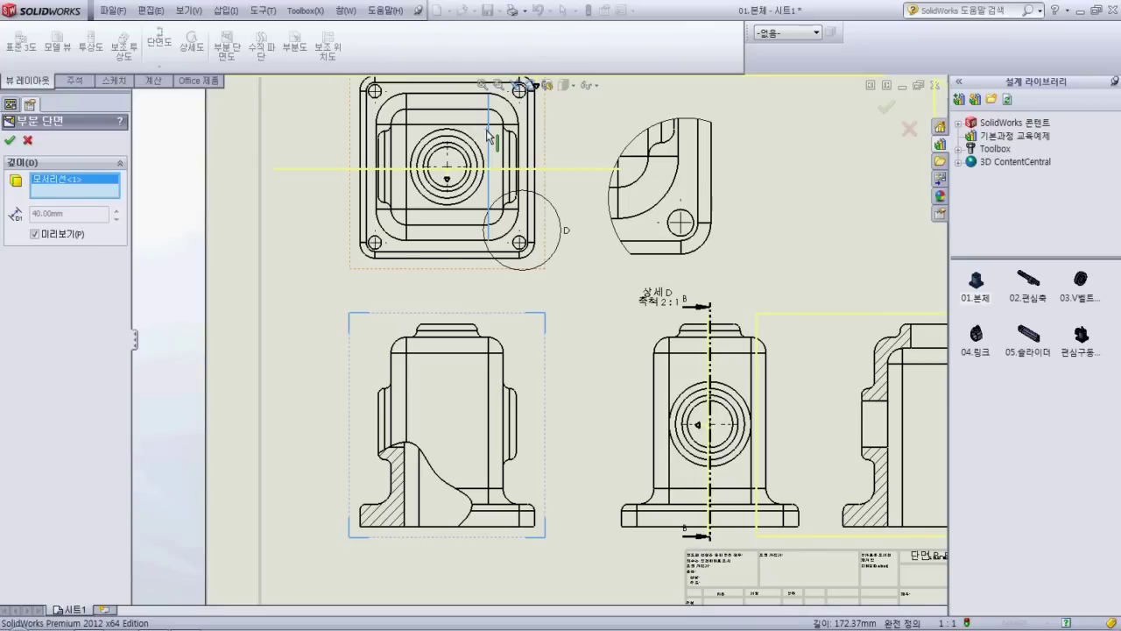
{"action": "left_click", "coordinate": [486, 125]}
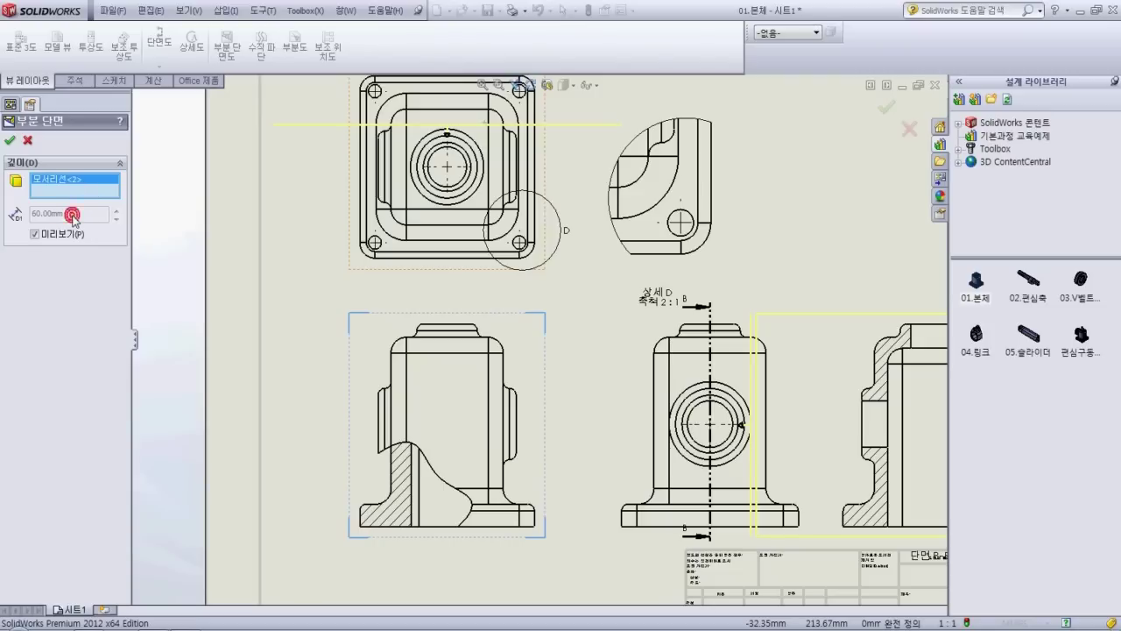
{"action": "right_click", "coordinate": [58, 186]}
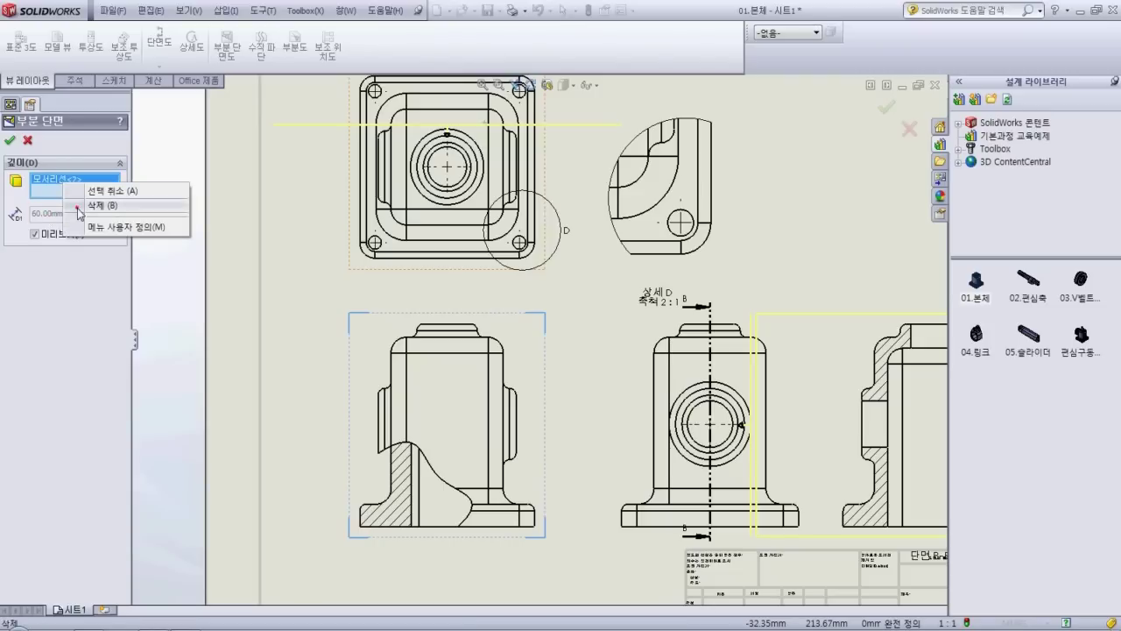
{"action": "left_click", "coordinate": [77, 208]}
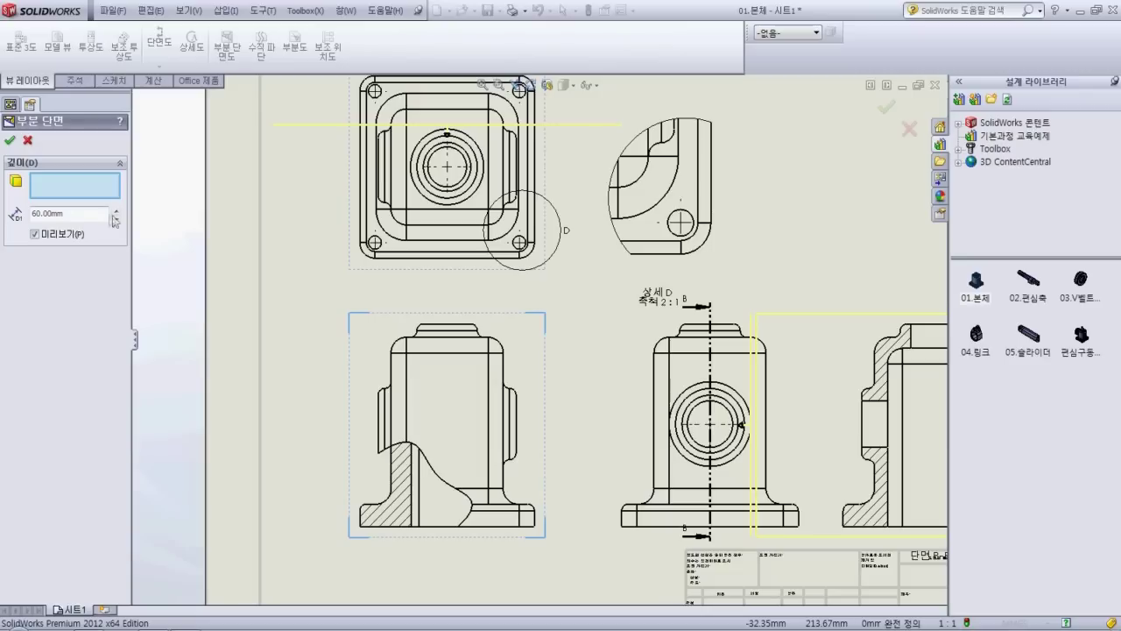
Set the broken-out section's depth to 30 mm and accept the section
{"action": "left_click", "coordinate": [116, 223]}
{"action": "left_click", "coordinate": [117, 223]}
{"action": "left_click", "coordinate": [117, 222]}
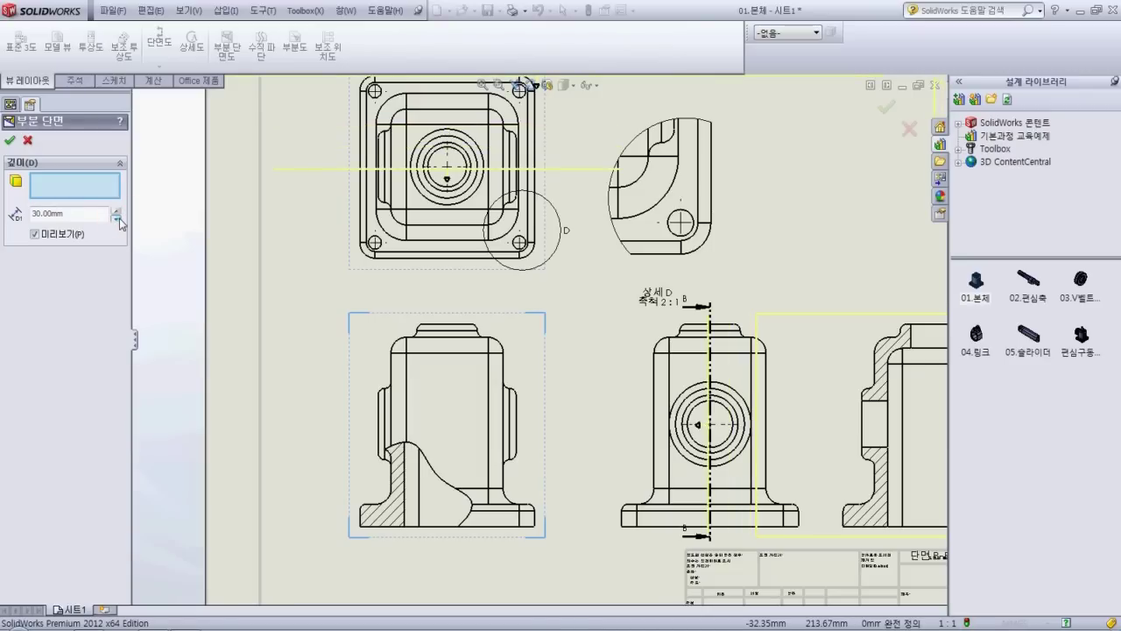
{"action": "left_click", "coordinate": [11, 141]}
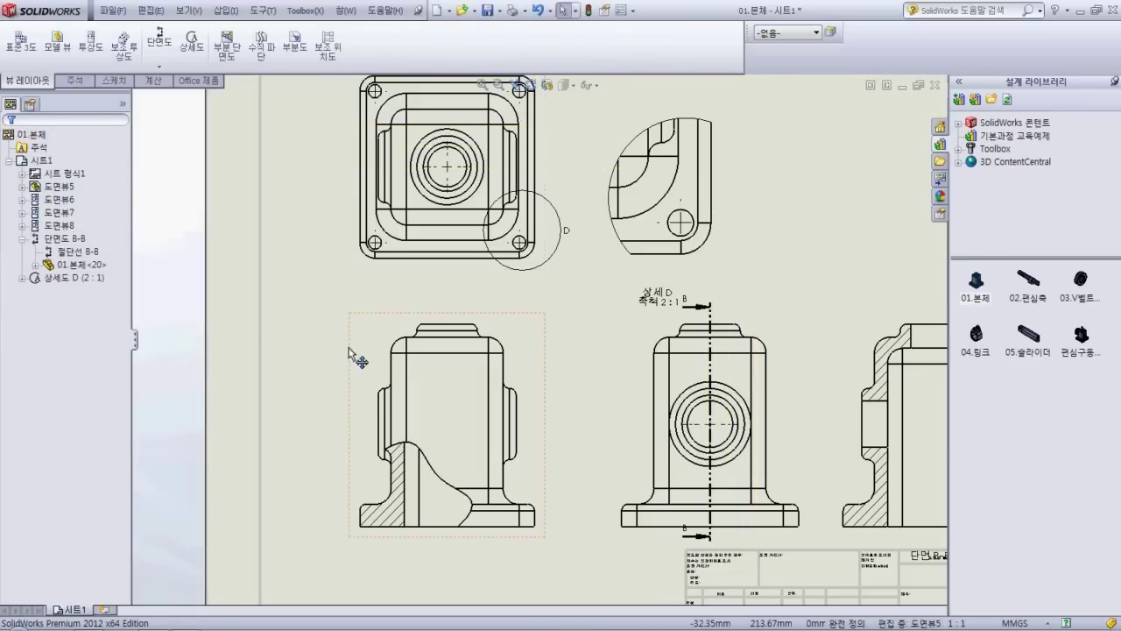
Find 부분 단면1 under 도면뷰5, open its definition to check the depth setting, and close it
{"action": "key", "text": "f"}
{"action": "scroll", "coordinate": [576, 458], "scroll_direction": "down", "scroll_amount": 5}
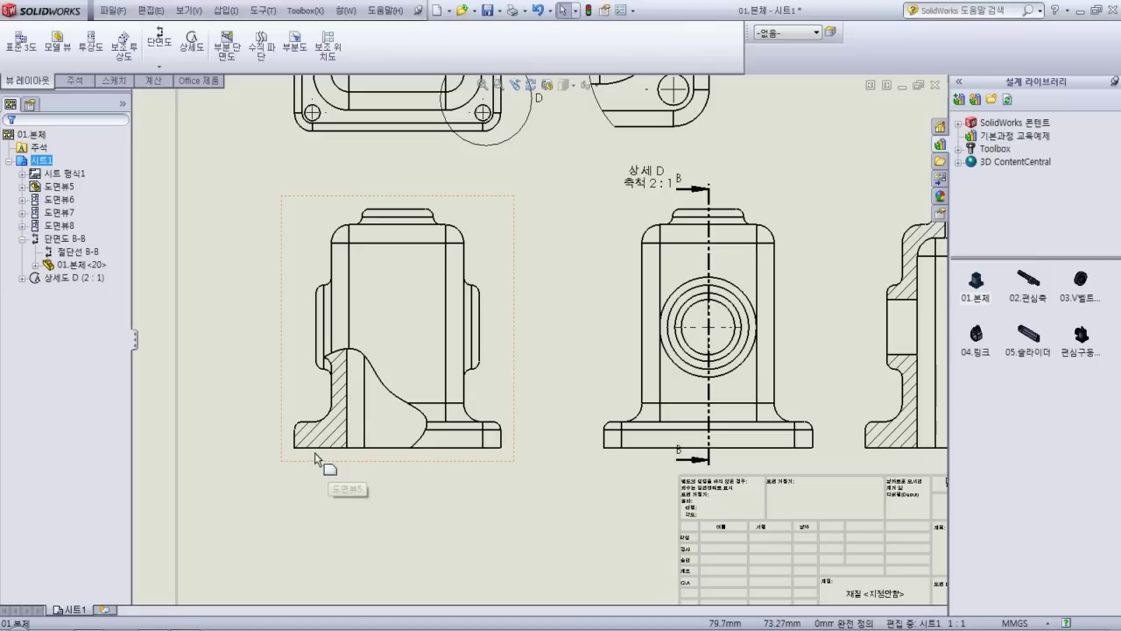
{"action": "left_click", "coordinate": [22, 188]}
{"action": "left_click", "coordinate": [67, 187]}
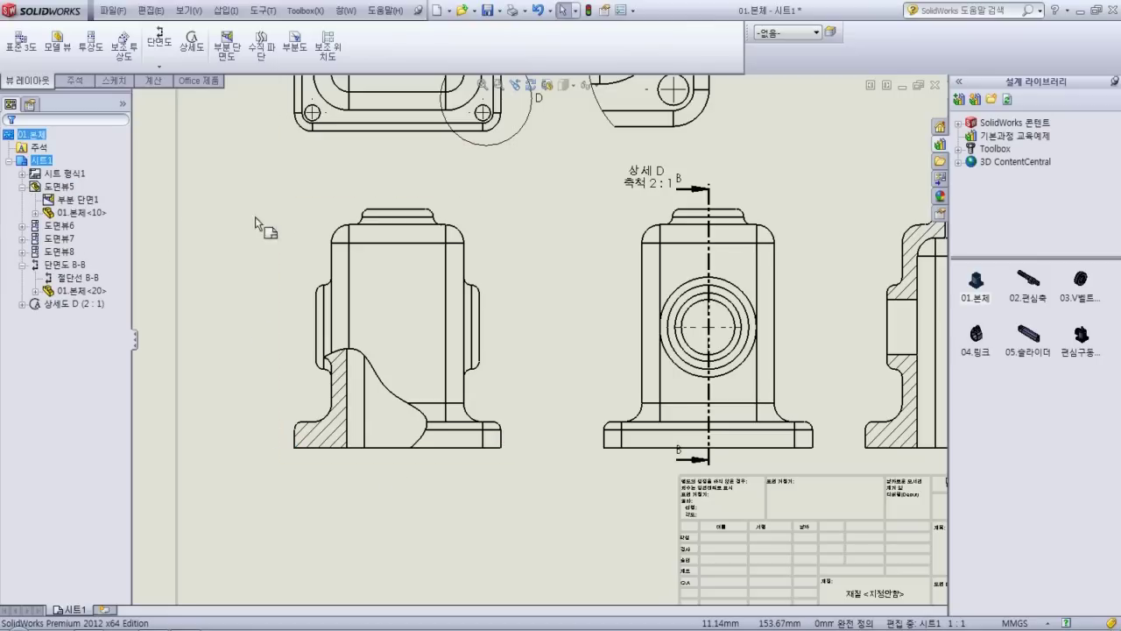
{"action": "left_click", "coordinate": [303, 226]}
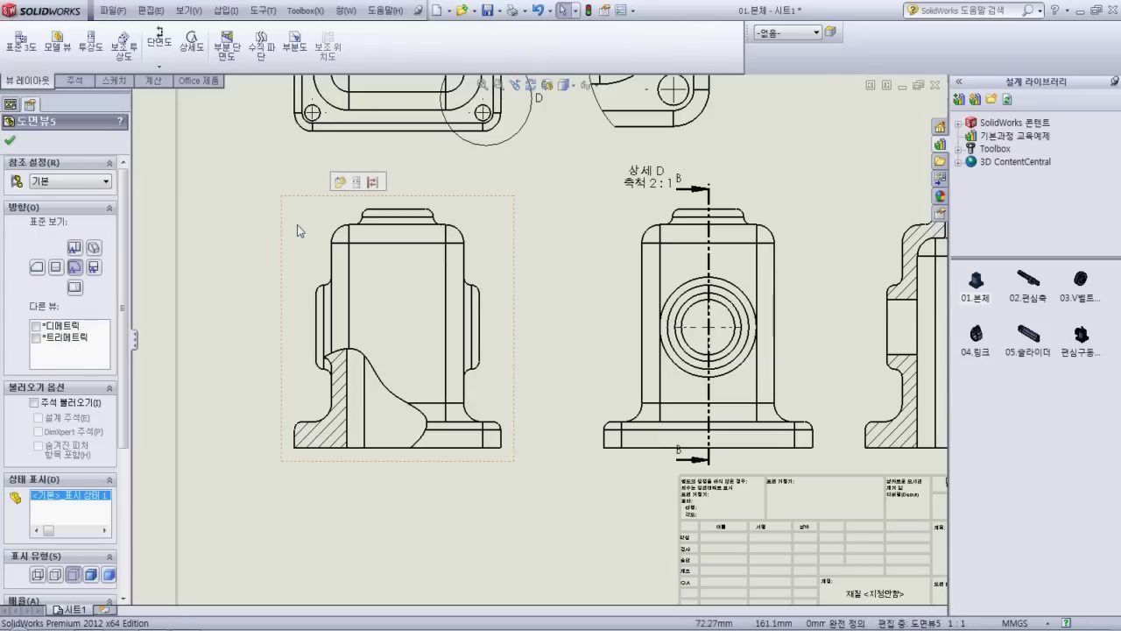
{"action": "left_click", "coordinate": [10, 140]}
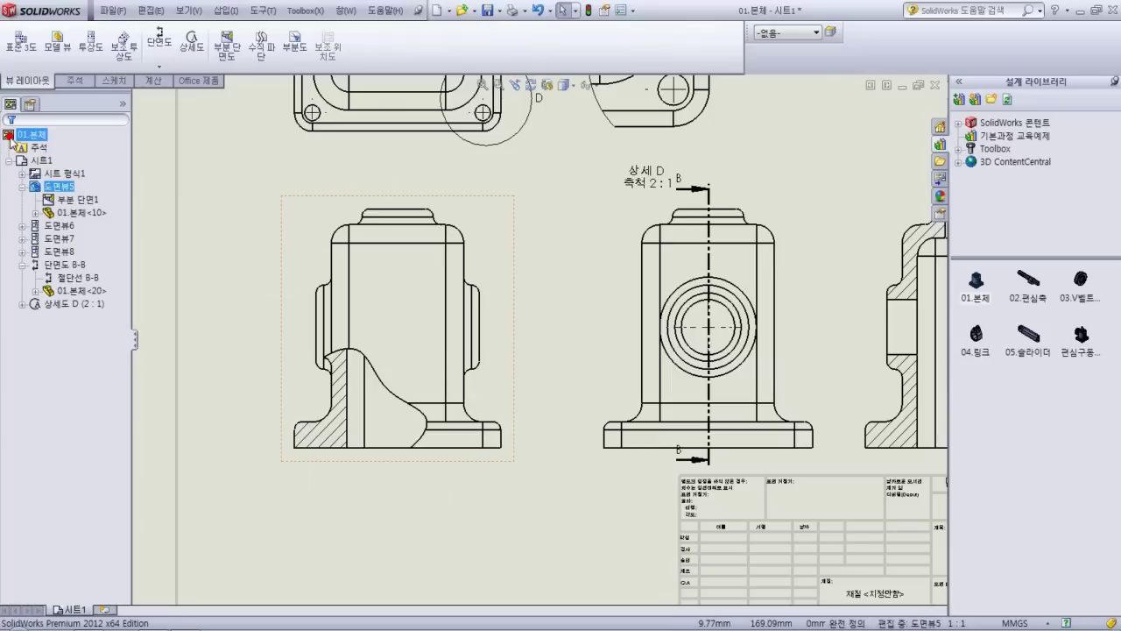
{"action": "left_click", "coordinate": [82, 201]}
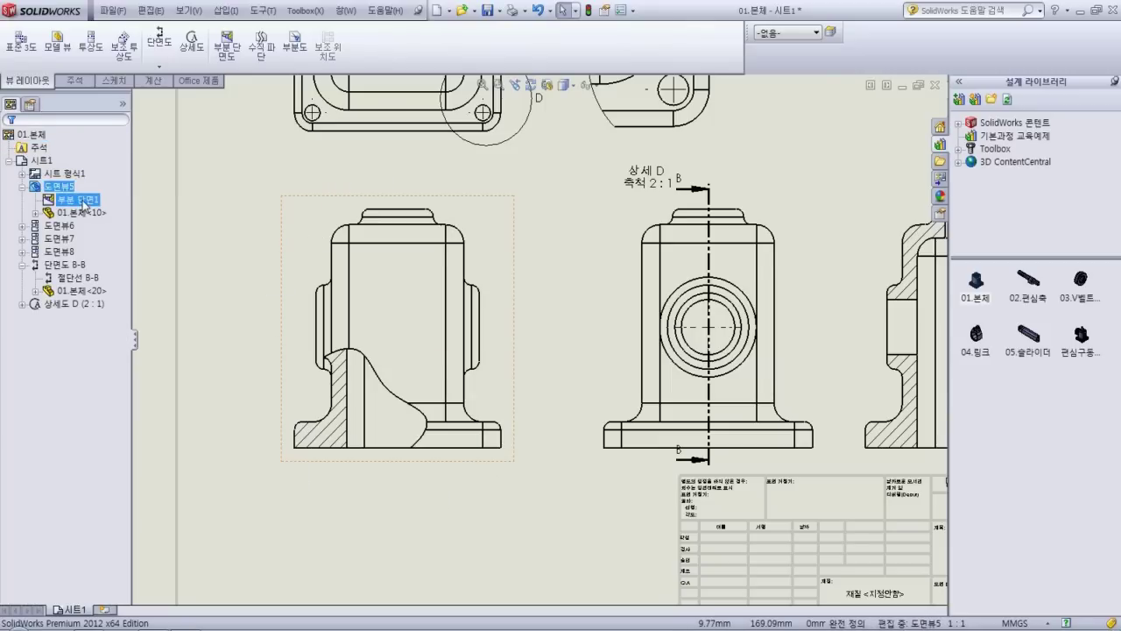
{"action": "right_click", "coordinate": [84, 203]}
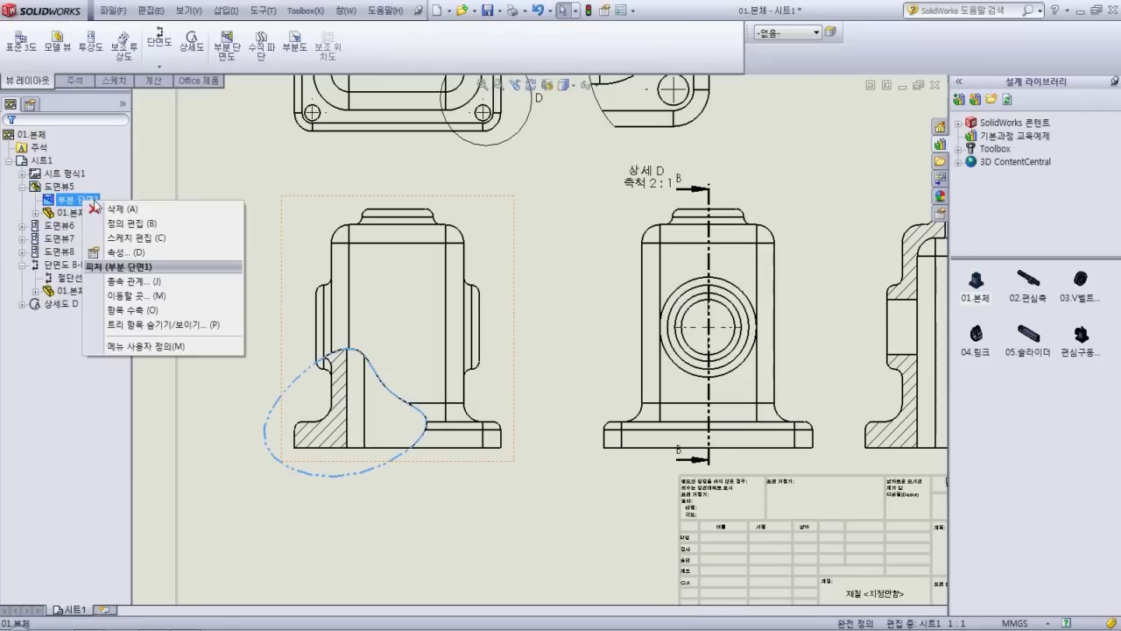
{"action": "left_click", "coordinate": [147, 226]}
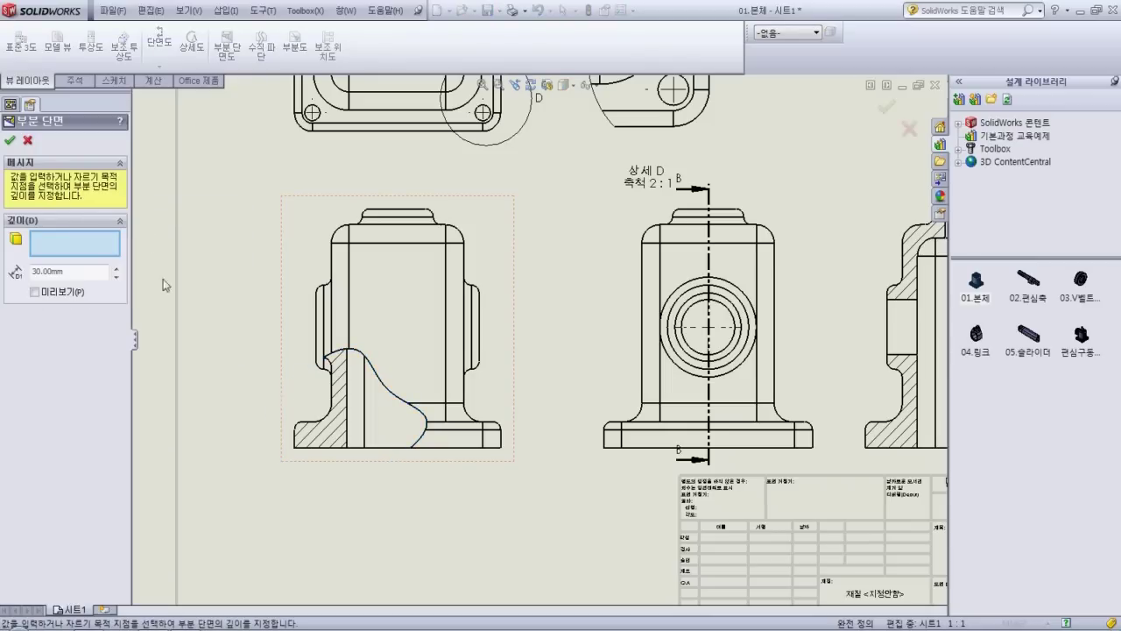
{"action": "left_click", "coordinate": [116, 279]}
{"action": "left_click", "coordinate": [10, 141]}
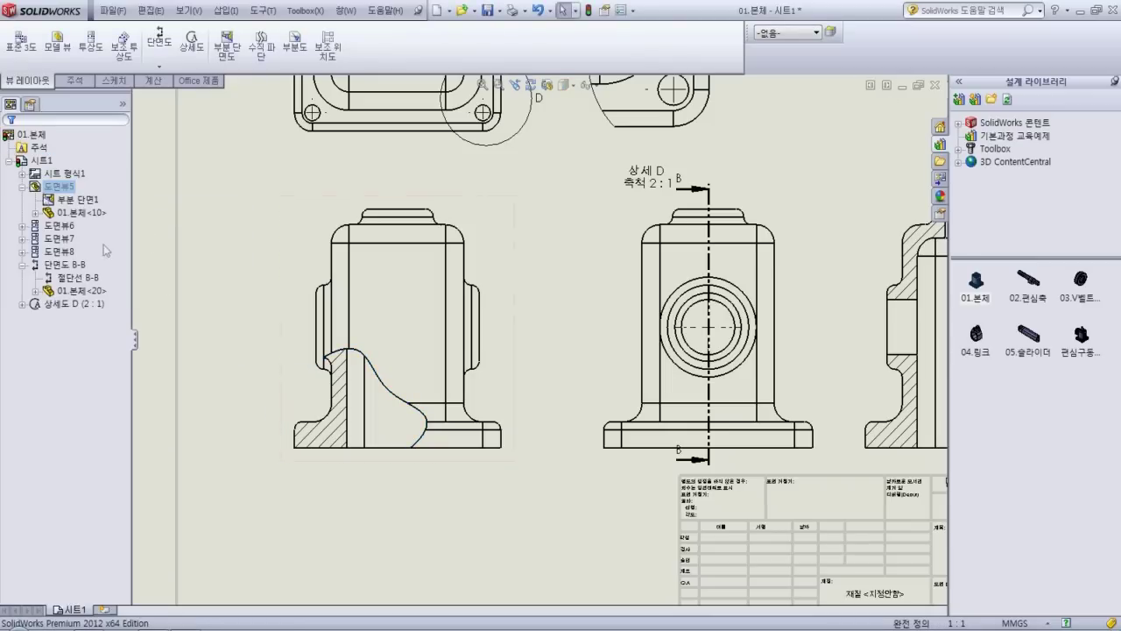
Edit the sketch of 부분 단면1, raise the spline's upper-left point to enlarge the cut area over the side boss, and exit the sketch
{"action": "right_click", "coordinate": [89, 200]}
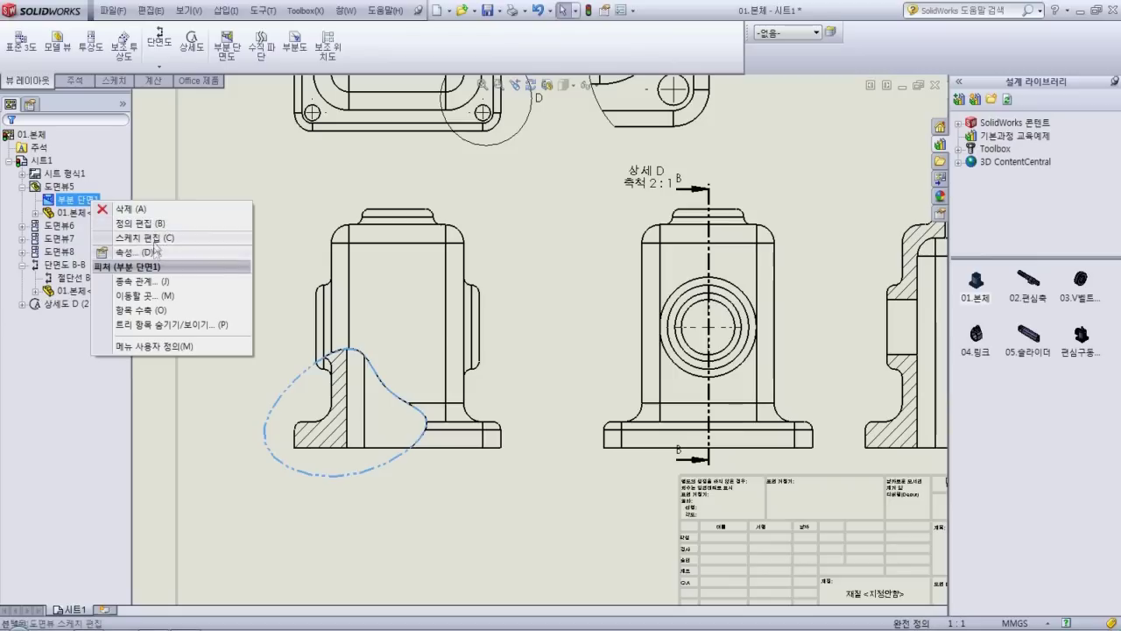
{"action": "left_click", "coordinate": [154, 238]}
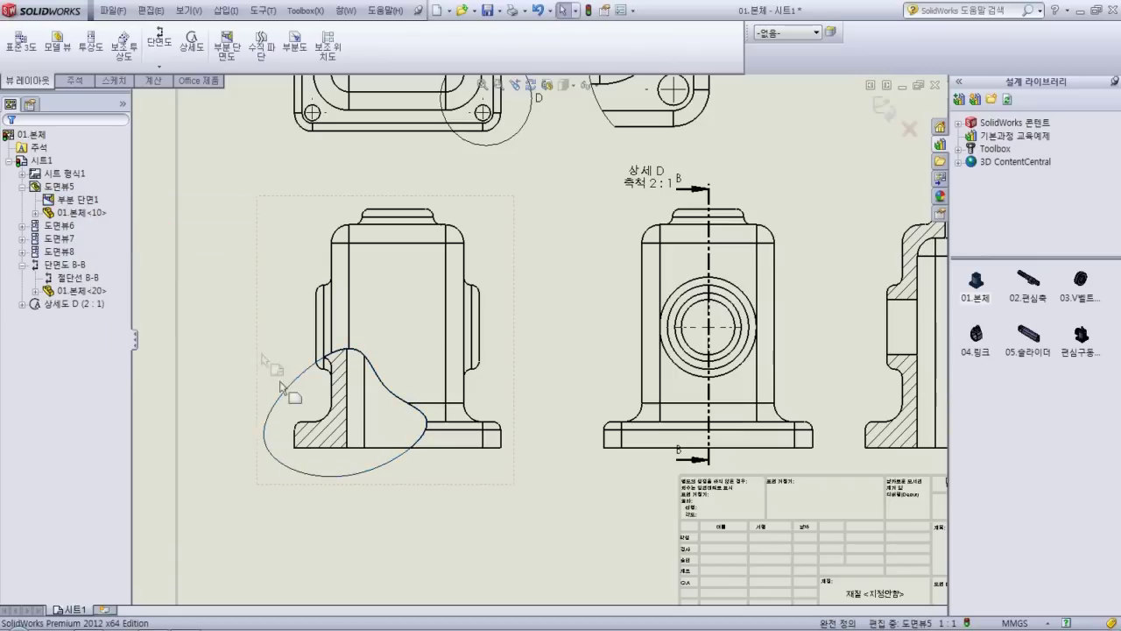
{"action": "left_click_drag", "start_coordinate": [295, 386], "coordinate": [299, 335]}
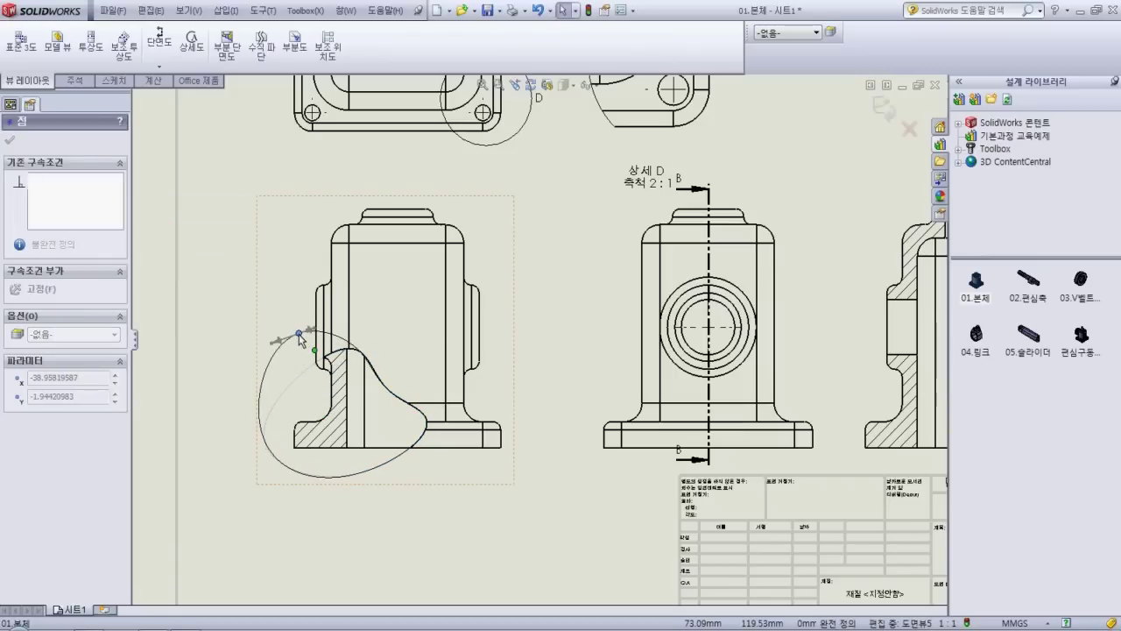
{"action": "left_click", "coordinate": [203, 349]}
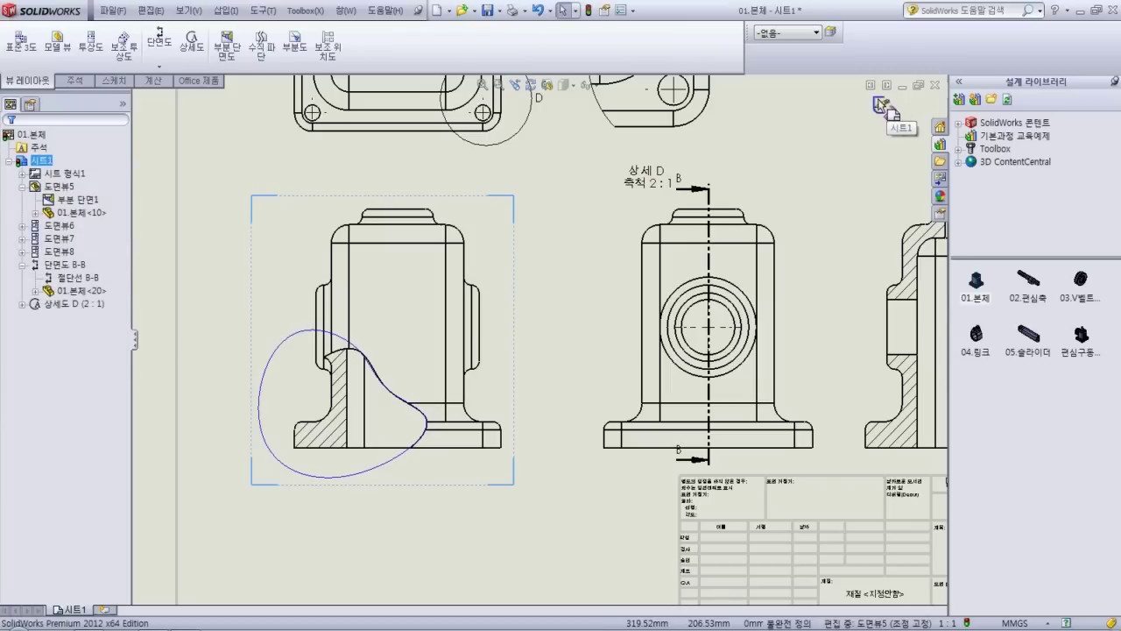
{"action": "left_click", "coordinate": [883, 107]}
{"action": "left_click", "coordinate": [653, 326]}
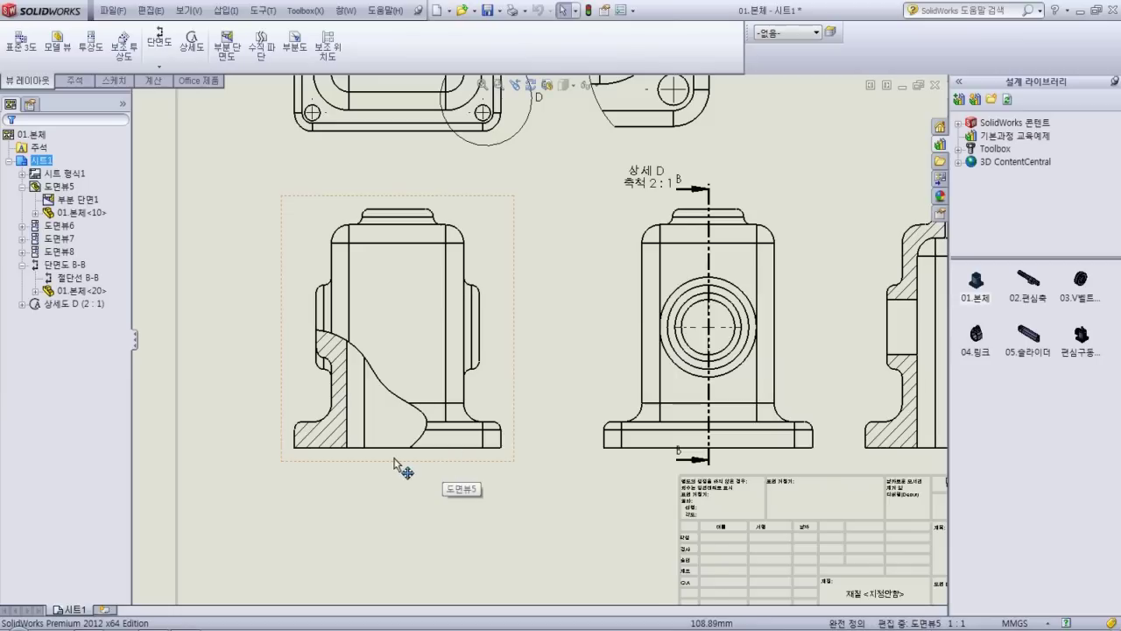
{"action": "left_click", "coordinate": [56, 197]}
{"action": "left_click", "coordinate": [65, 201]}
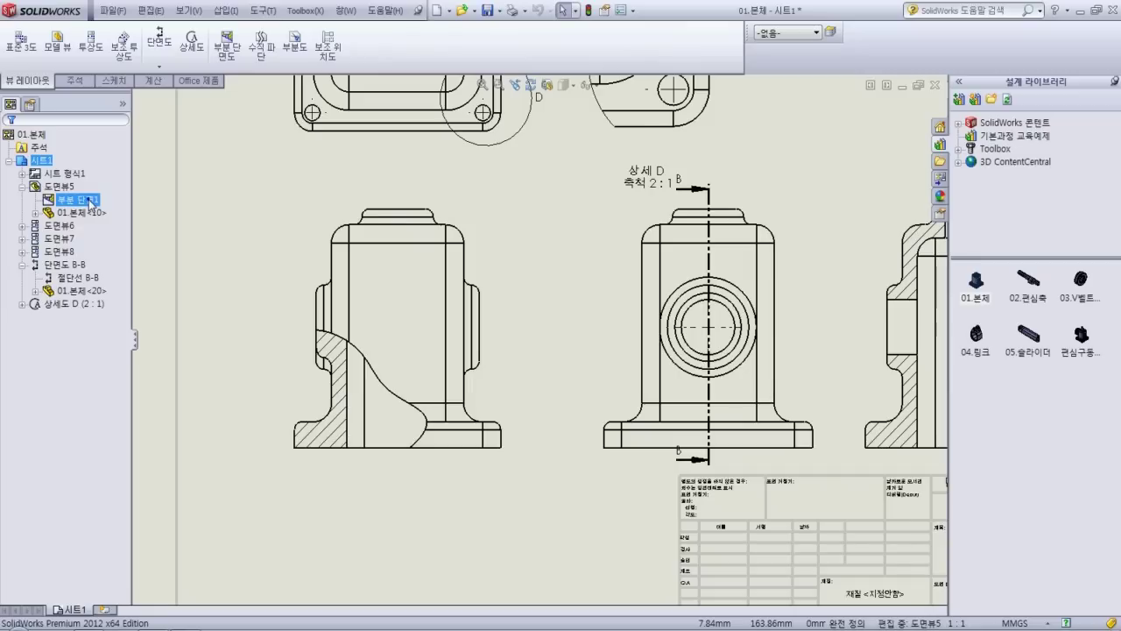
{"action": "right_click", "coordinate": [91, 202]}
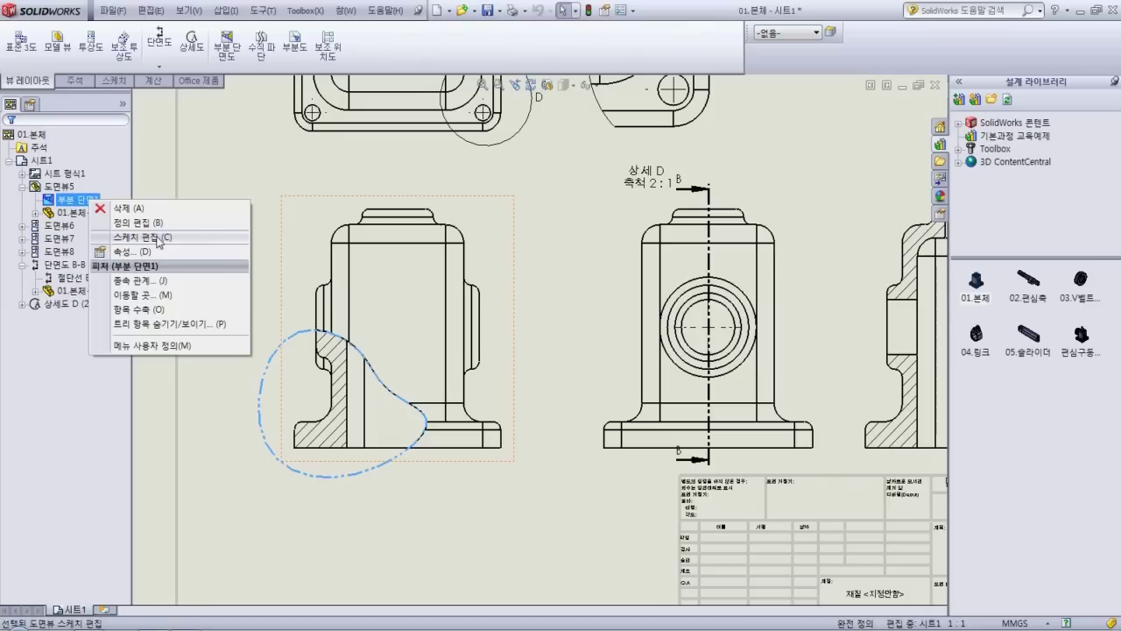
{"action": "left_click", "coordinate": [231, 175]}
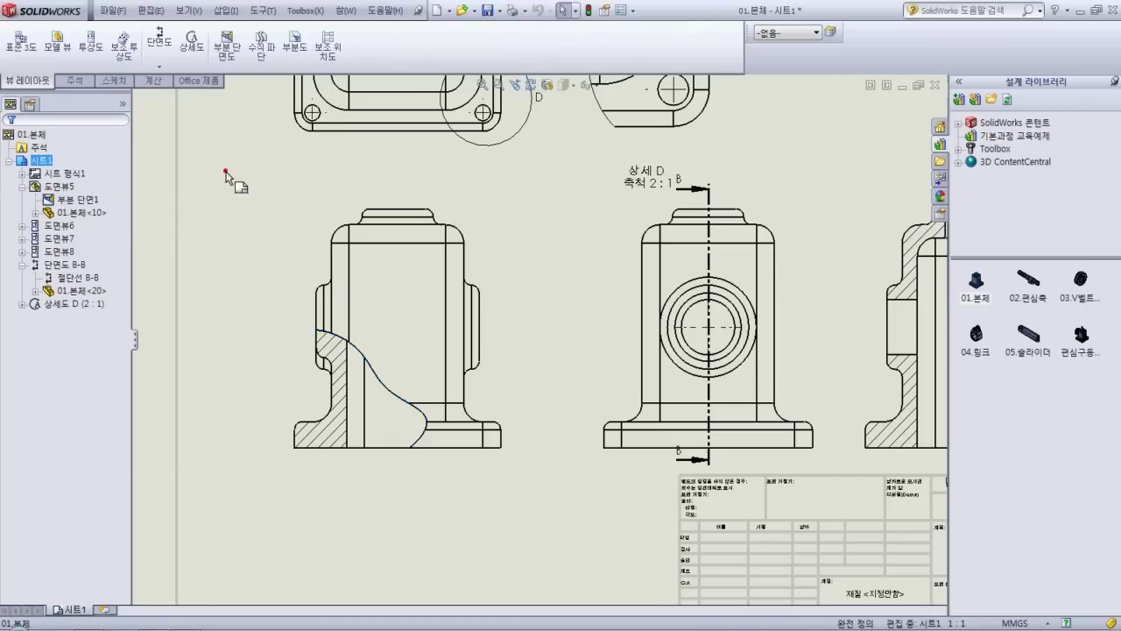
{"action": "key", "text": "f"}
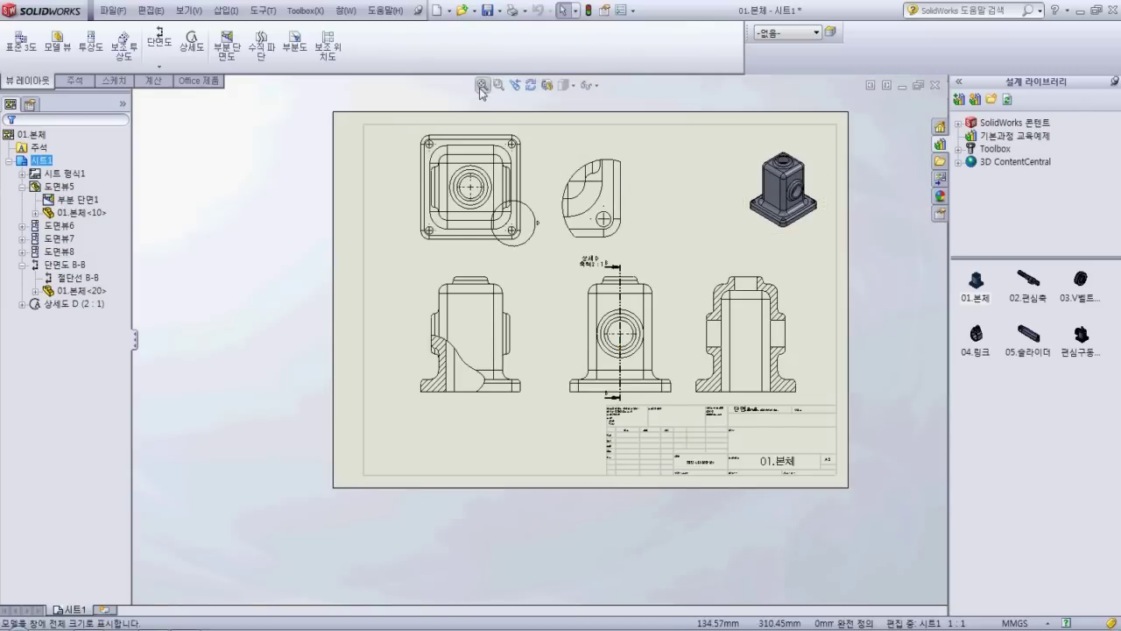
{"action": "key", "text": "f"}
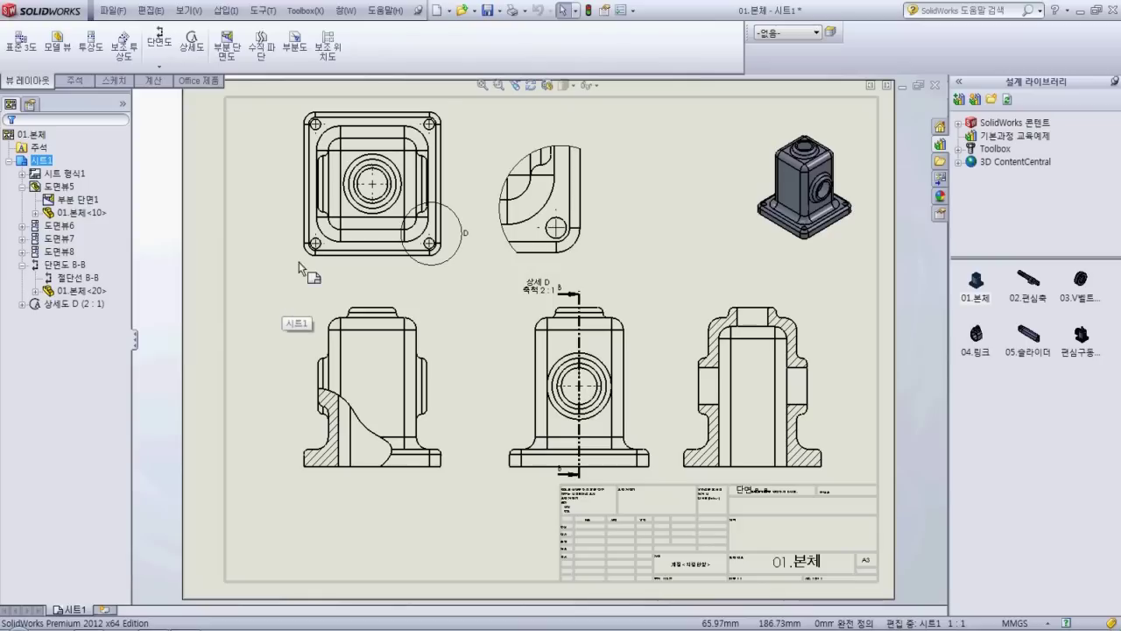
Start a break view (파단도) on front view 도면뷰5 with horizontal break lines and a 5 mm gap
{"action": "left_click", "coordinate": [269, 55]}
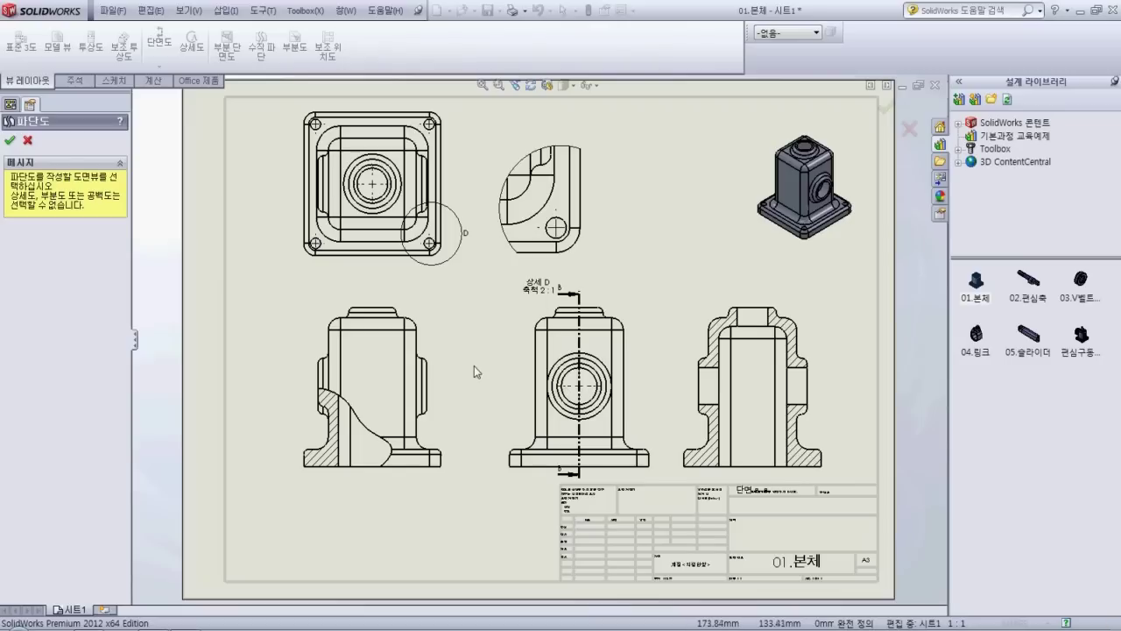
{"action": "scroll", "coordinate": [400, 374], "scroll_direction": "down", "scroll_amount": 3}
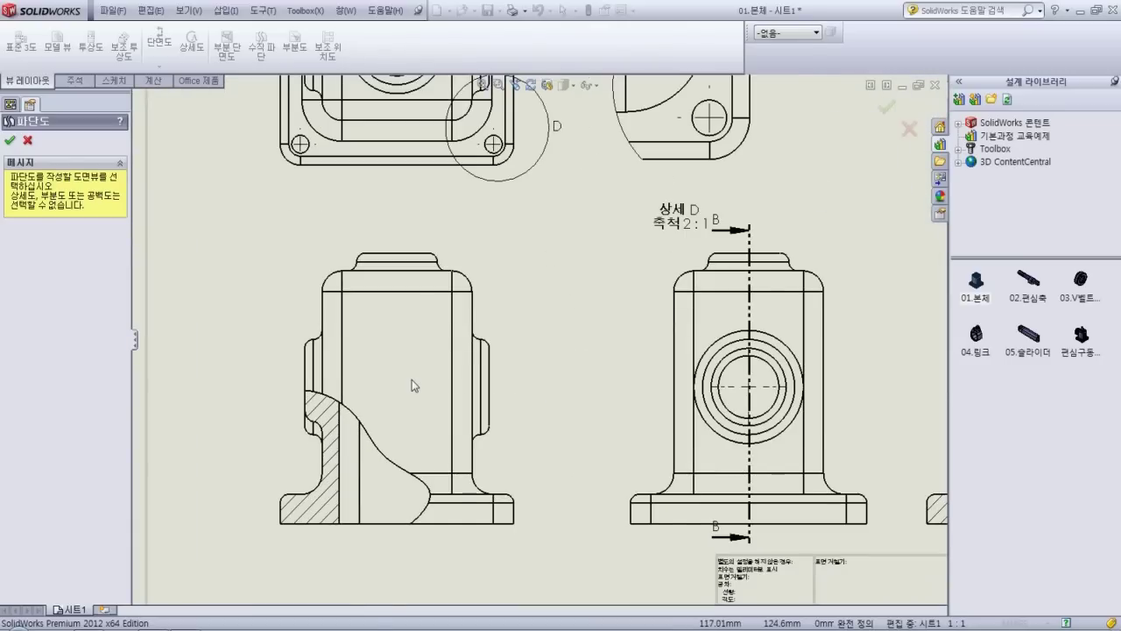
{"action": "scroll", "coordinate": [407, 378], "scroll_direction": "down", "scroll_amount": 2}
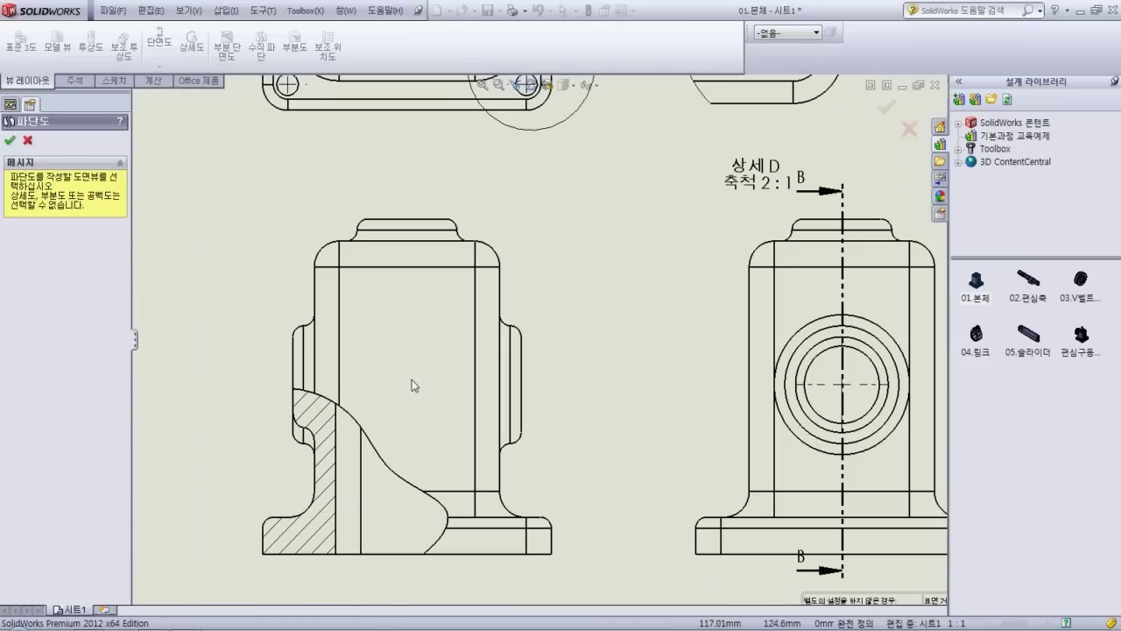
{"action": "left_click", "coordinate": [301, 296]}
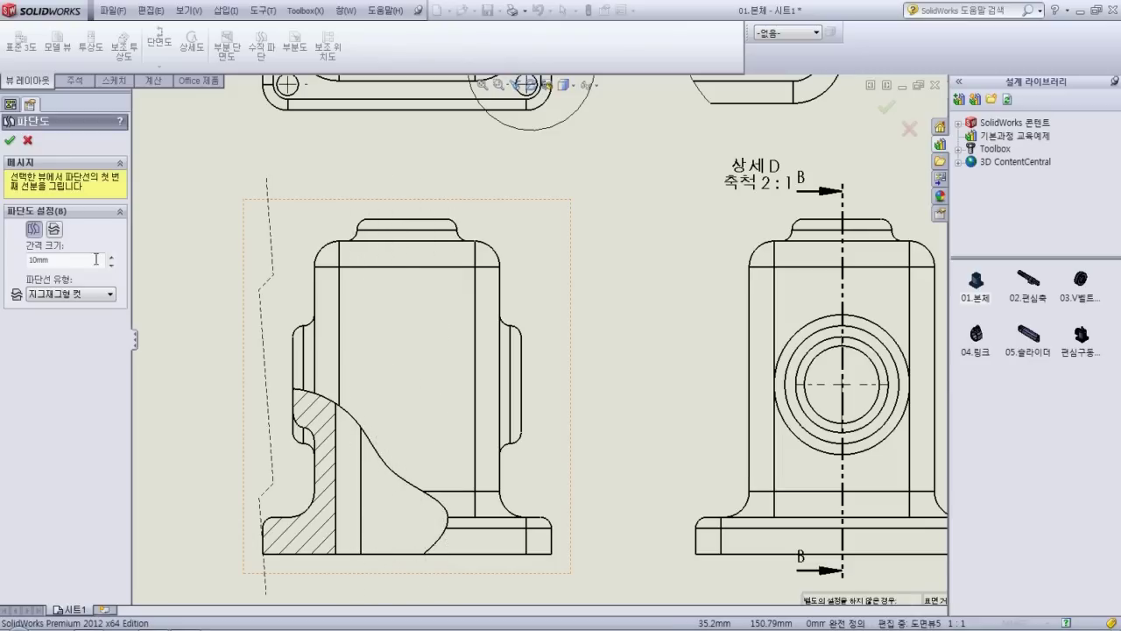
{"action": "left_click", "coordinate": [53, 229]}
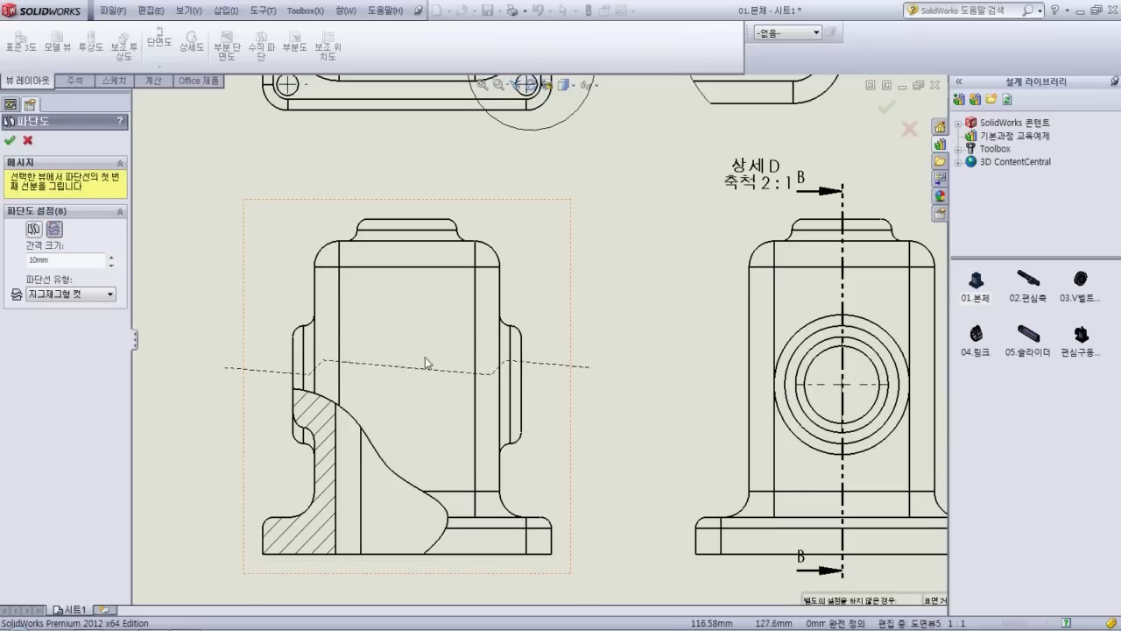
{"action": "double_click", "coordinate": [57, 257]}
{"action": "type", "text": "5"}
{"action": "key", "text": "Return"}
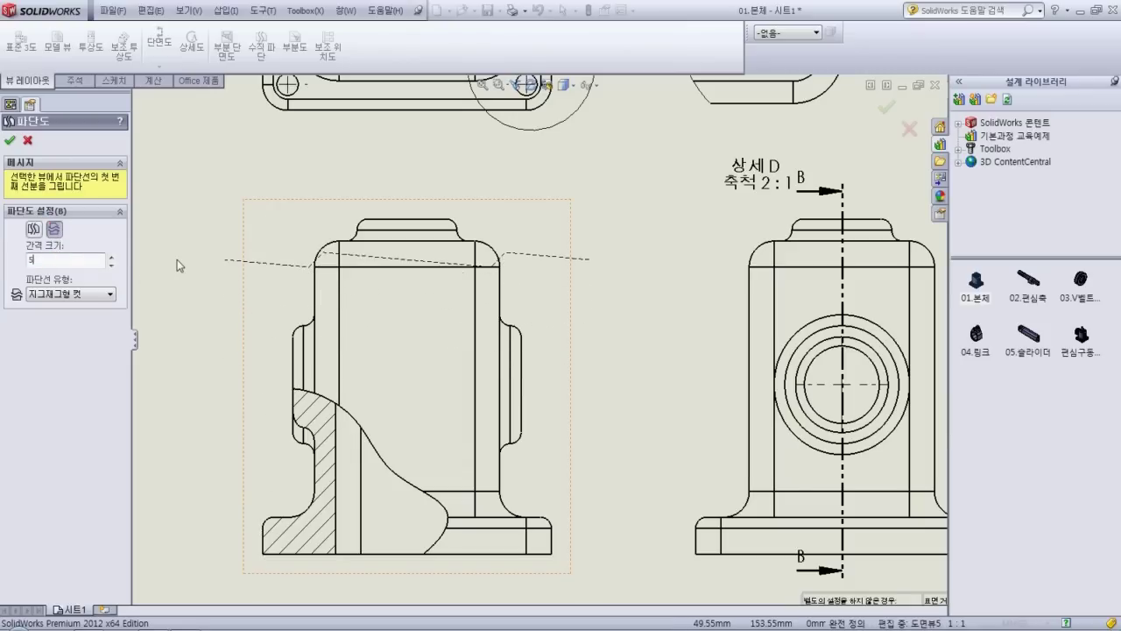
Set the break line style to 곡선 컷, place two break lines across the upper half of 도면뷰5, and accept the break
{"action": "left_click", "coordinate": [106, 297]}
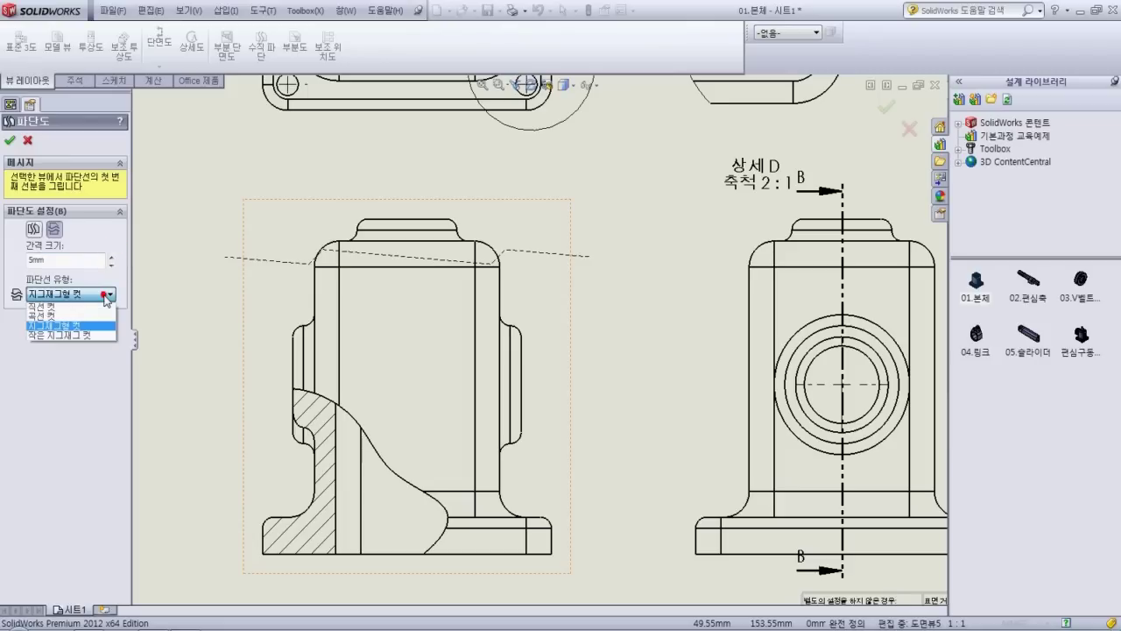
{"action": "left_click", "coordinate": [50, 320]}
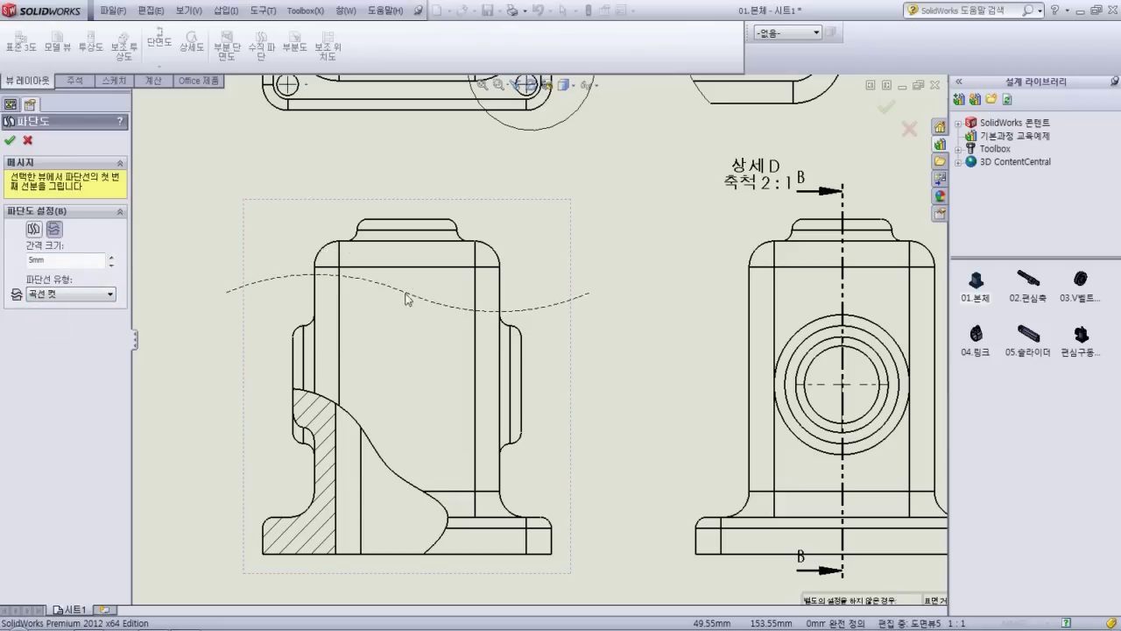
{"action": "left_click", "coordinate": [442, 276]}
{"action": "left_click", "coordinate": [431, 390]}
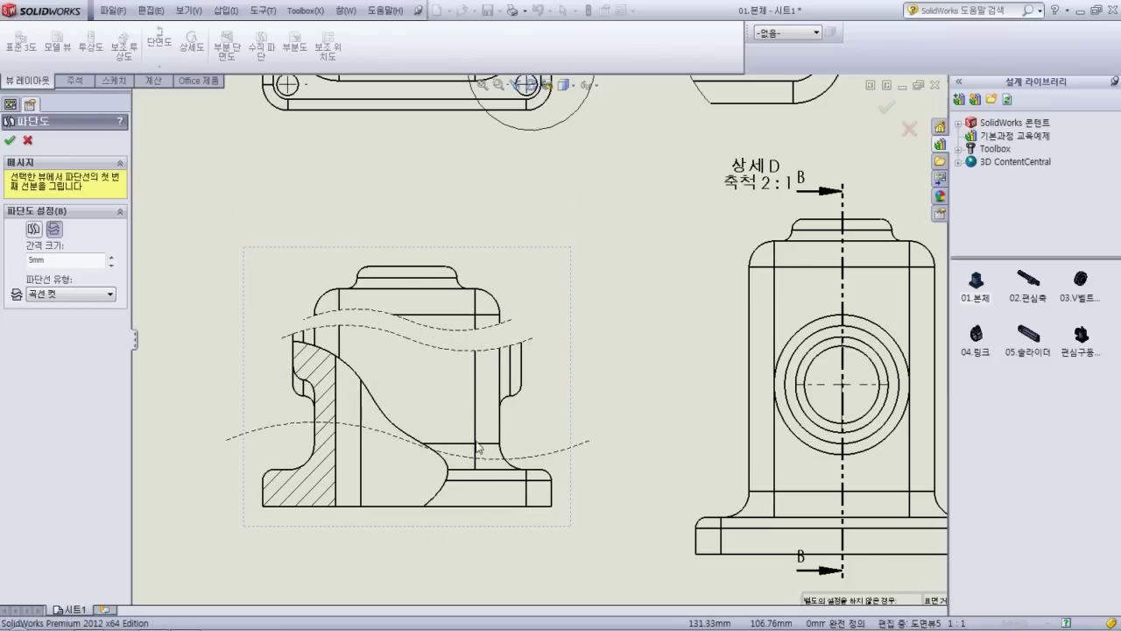
{"action": "left_click", "coordinate": [8, 139]}
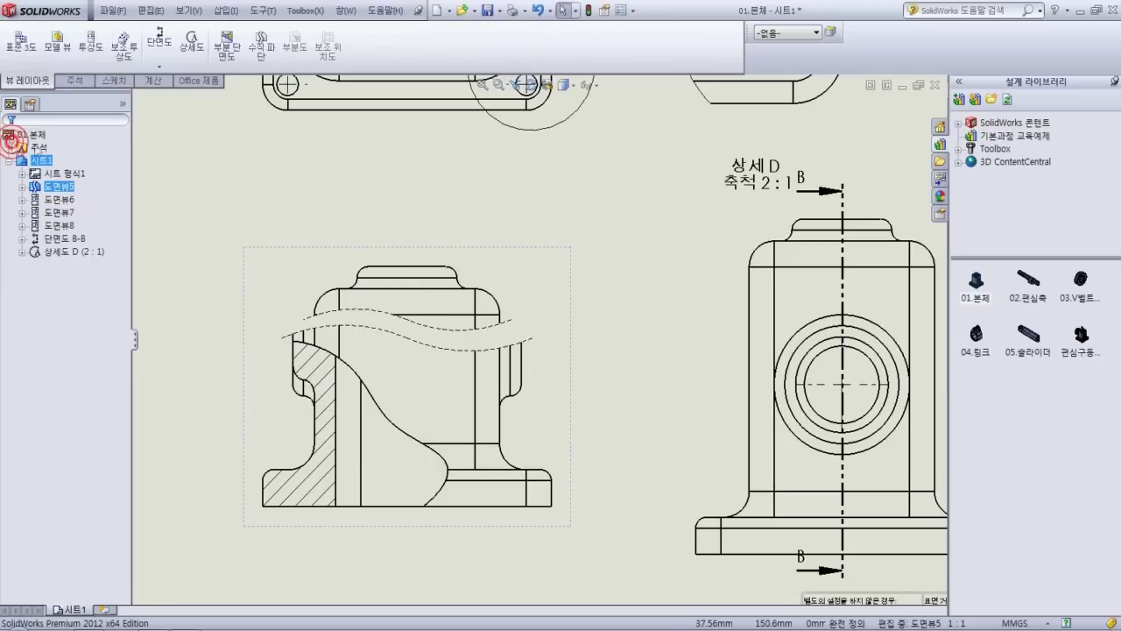
Check the items under 도면뷰5, then open the break line's properties to review its gap and style options, and close them
{"action": "left_click", "coordinate": [237, 189]}
{"action": "left_click", "coordinate": [22, 186]}
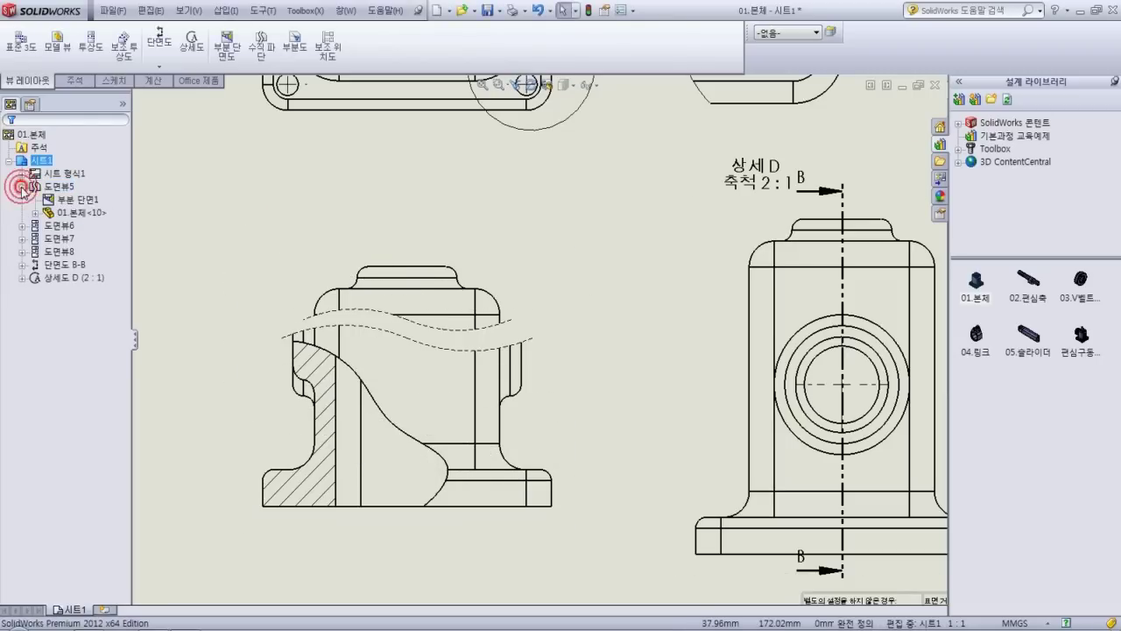
{"action": "left_click", "coordinate": [48, 189]}
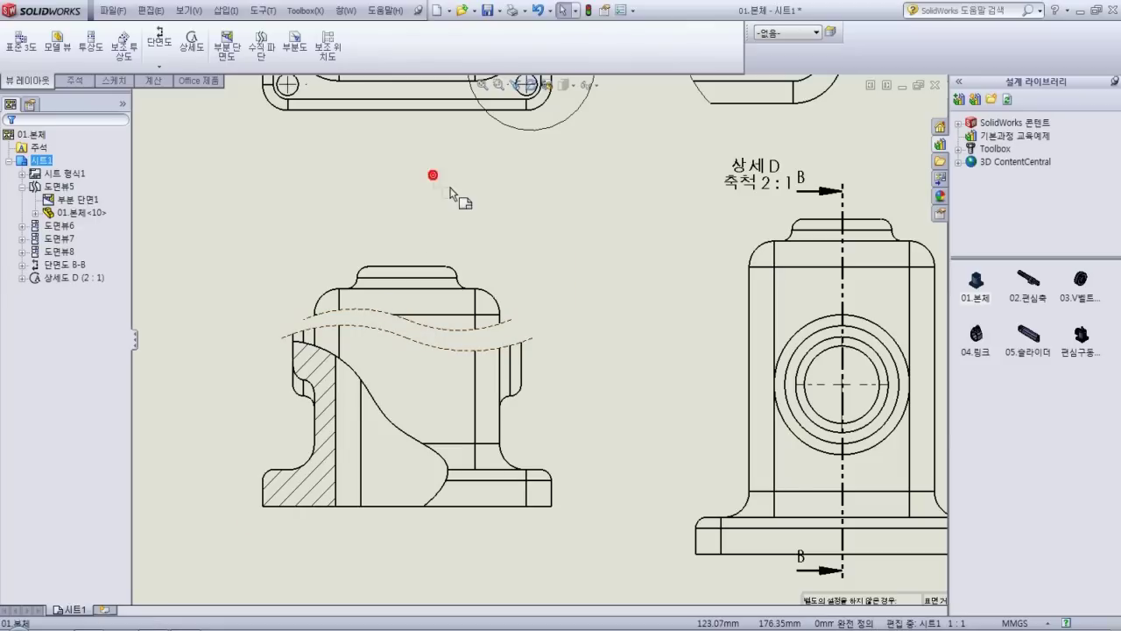
{"action": "left_click", "coordinate": [528, 346]}
{"action": "left_click", "coordinate": [59, 228]}
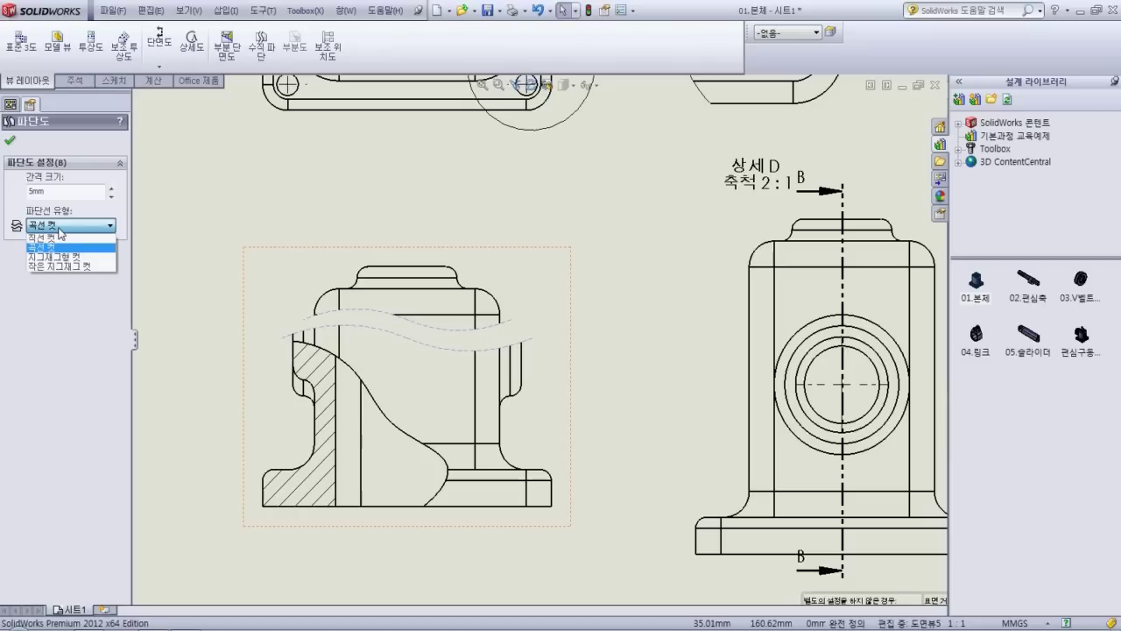
{"action": "left_click", "coordinate": [75, 192]}
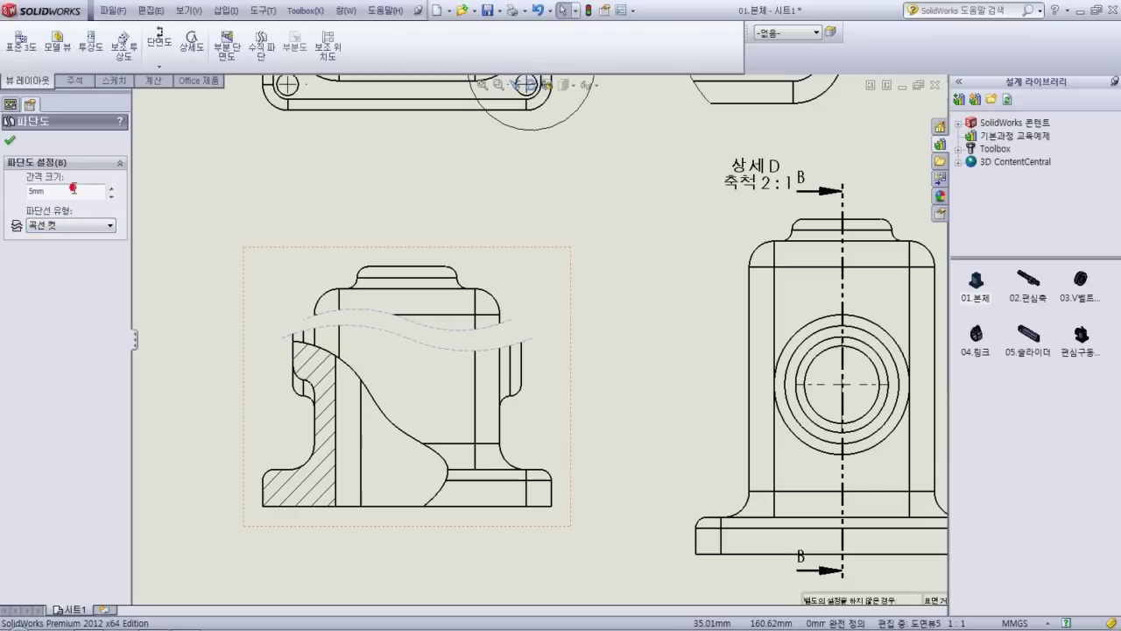
{"action": "left_click", "coordinate": [11, 142]}
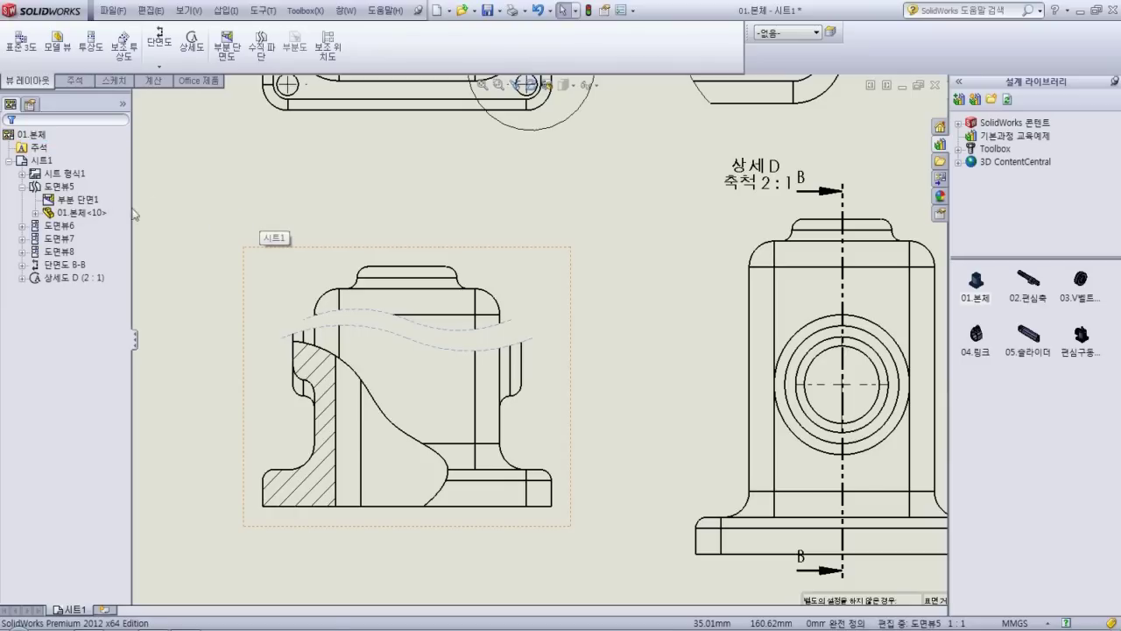
{"action": "left_click", "coordinate": [229, 201]}
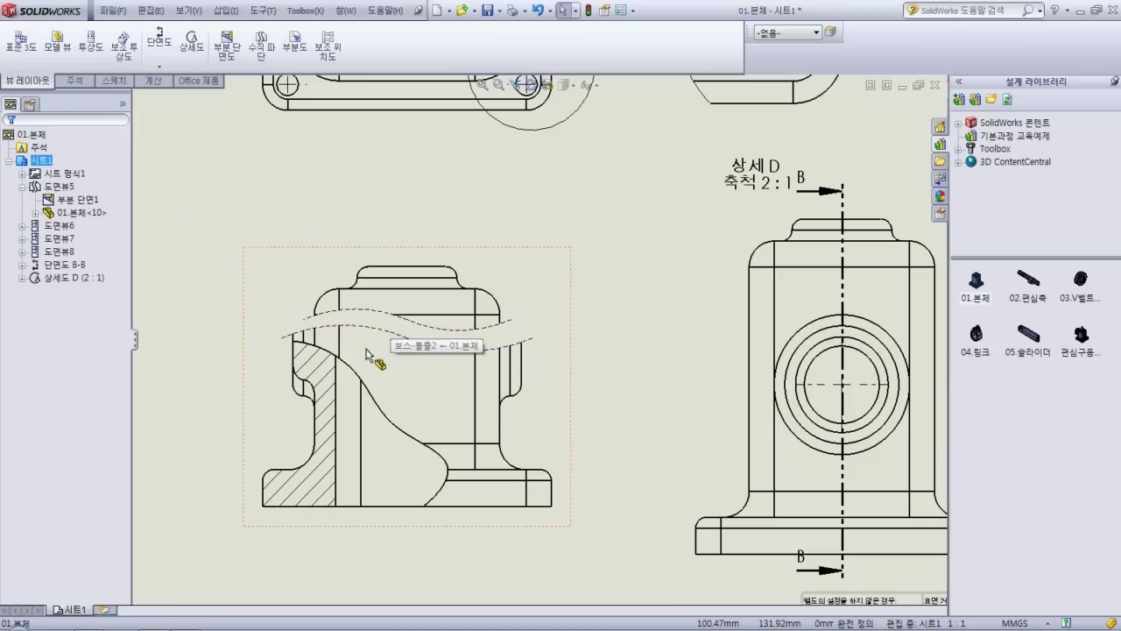
Switch 도면뷰5 to its unbroken view (파단 이전뷰), then restore the broken view (파단도)
{"action": "right_click", "coordinate": [73, 188]}
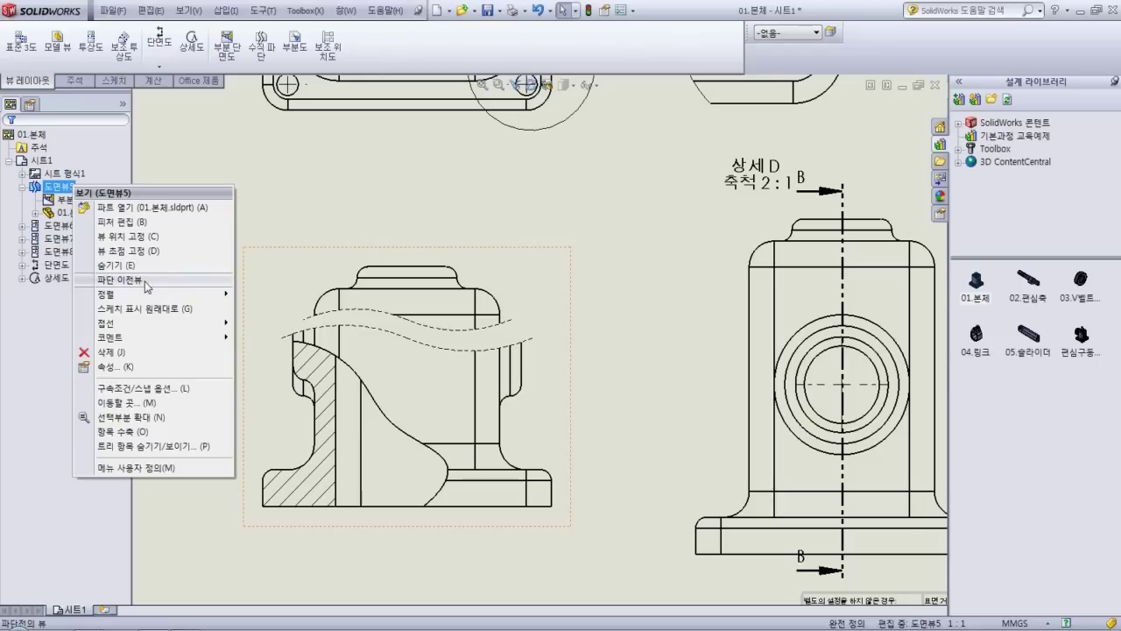
{"action": "left_click", "coordinate": [145, 281]}
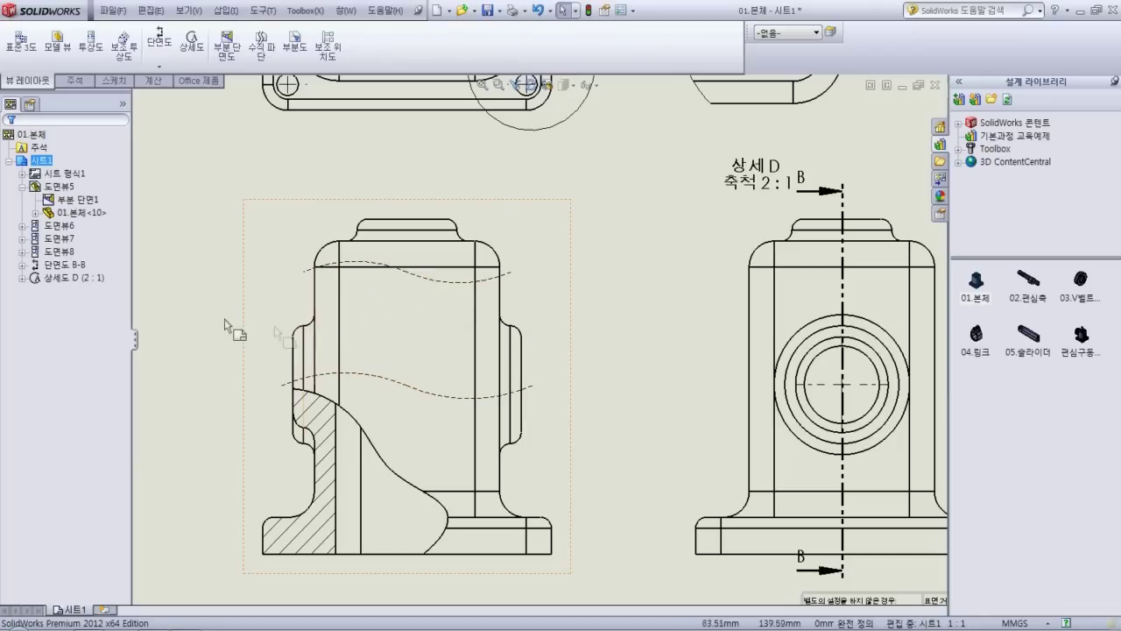
{"action": "left_click", "coordinate": [48, 188]}
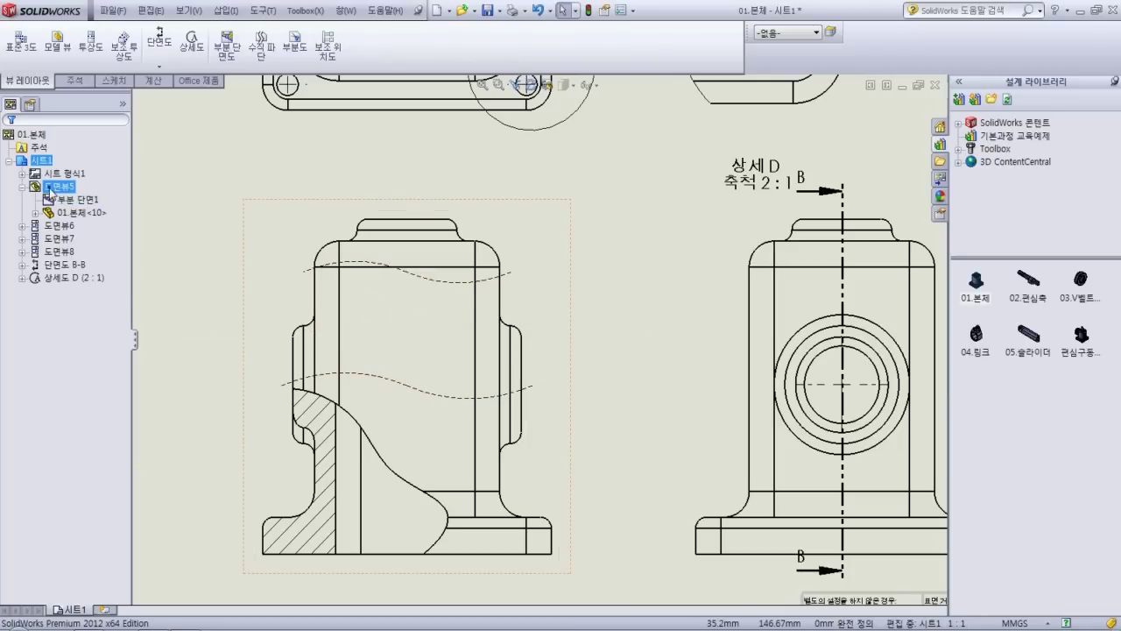
{"action": "right_click", "coordinate": [50, 188]}
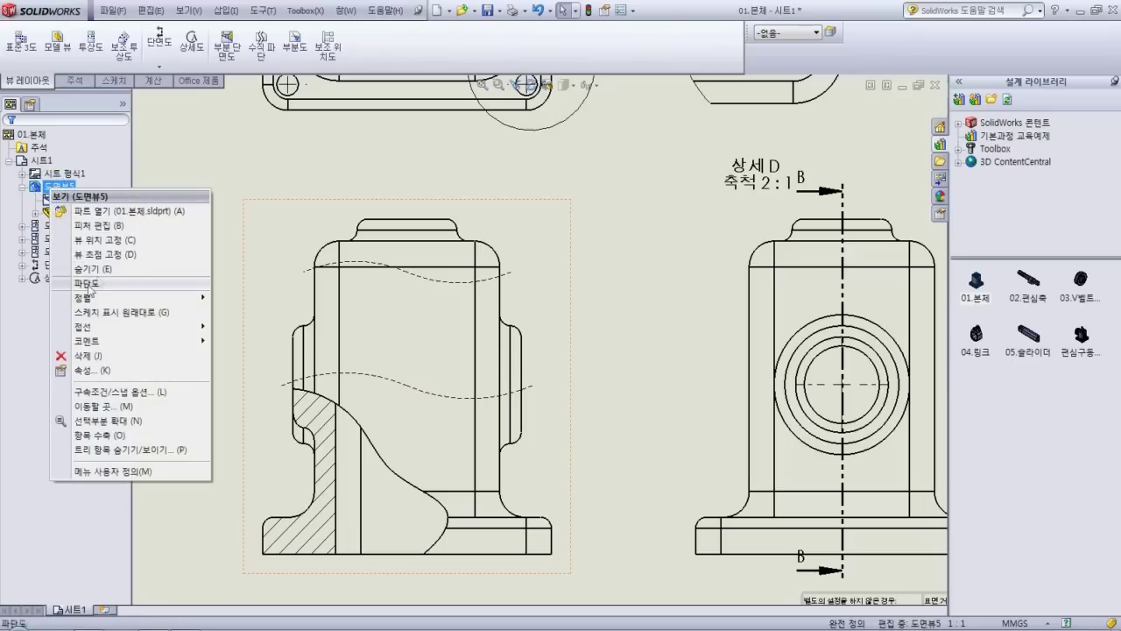
{"action": "left_click", "coordinate": [87, 285]}
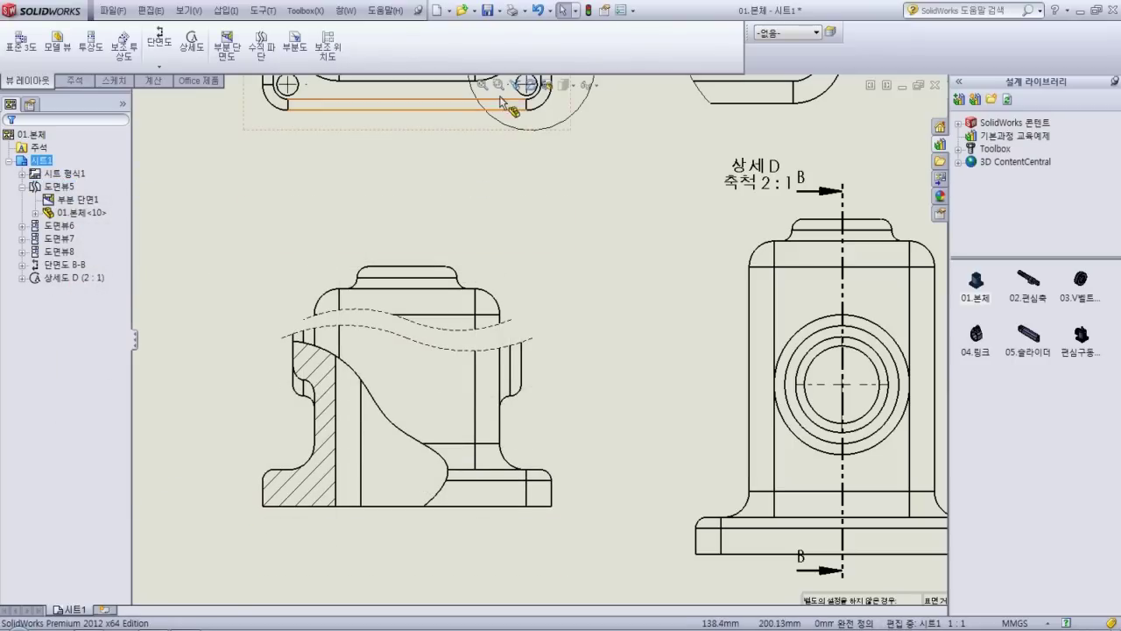
{"action": "key", "text": "f"}
{"action": "left_click", "coordinate": [250, 276]}
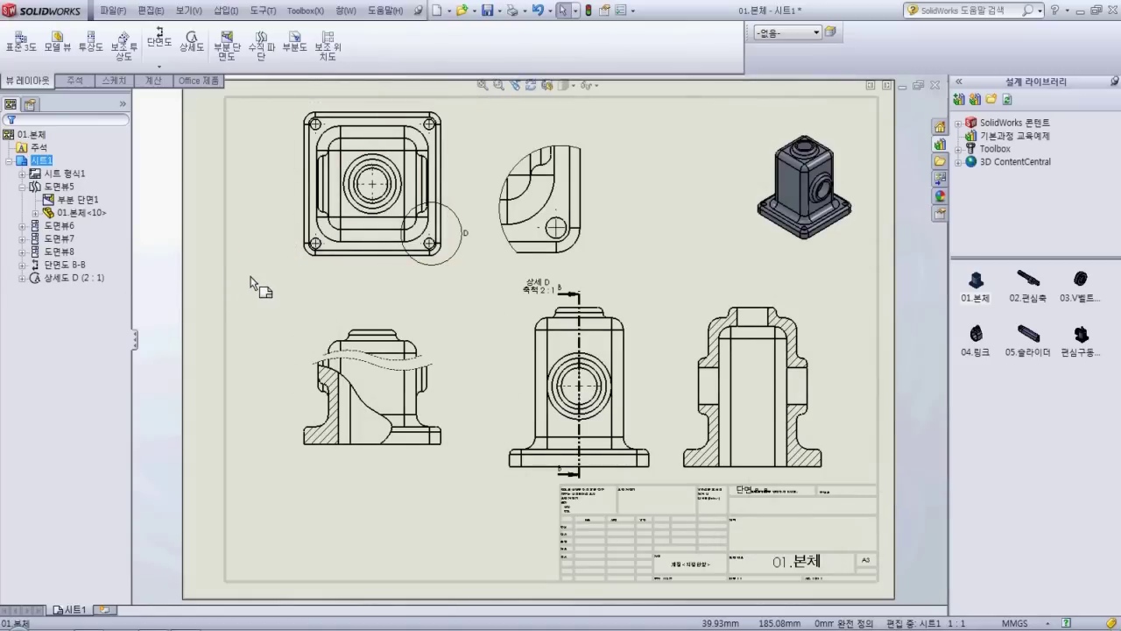